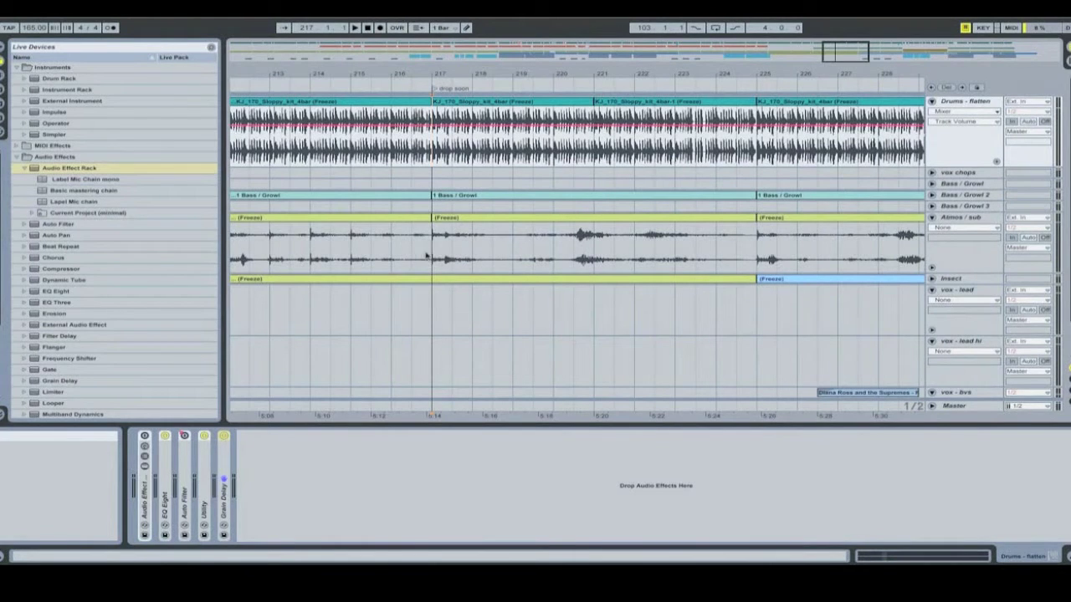
Step: Select the Drums track and check the mixer overview before returning to the arrangement
left_click(954, 103)
key("Tab")
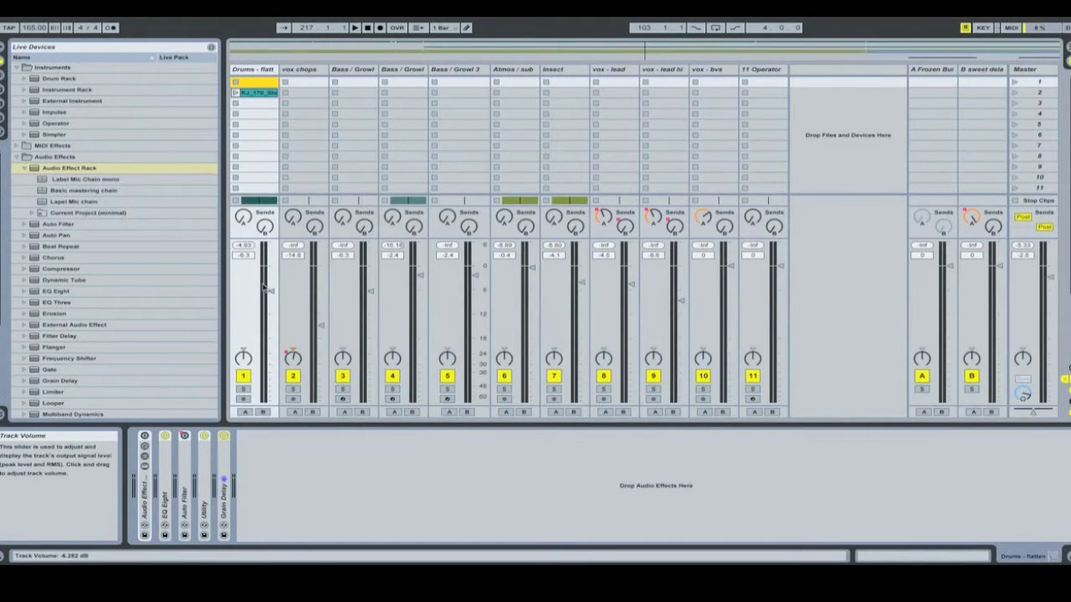
scroll(265, 288, "down", 5)
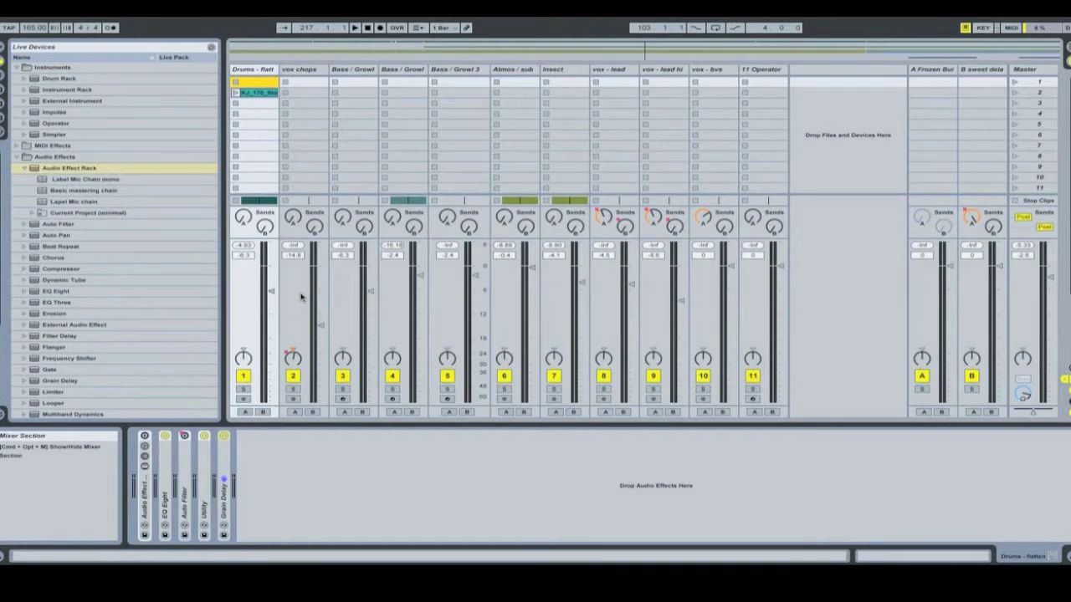
key("Tab")
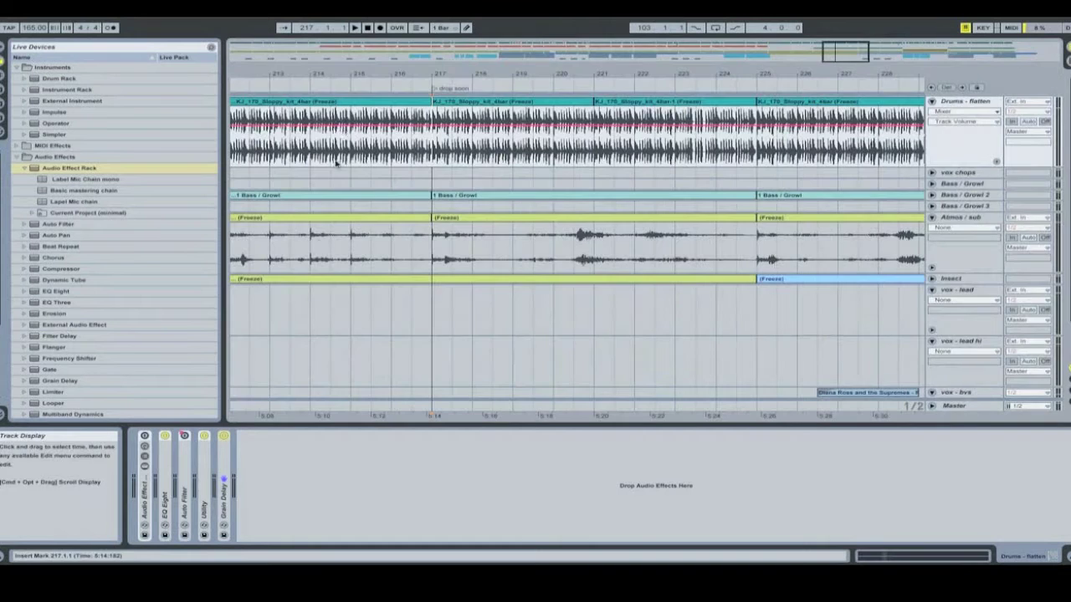
Step: Arm automation recording and ride the Drums volume fader during playback to record a dip
left_click(381, 28)
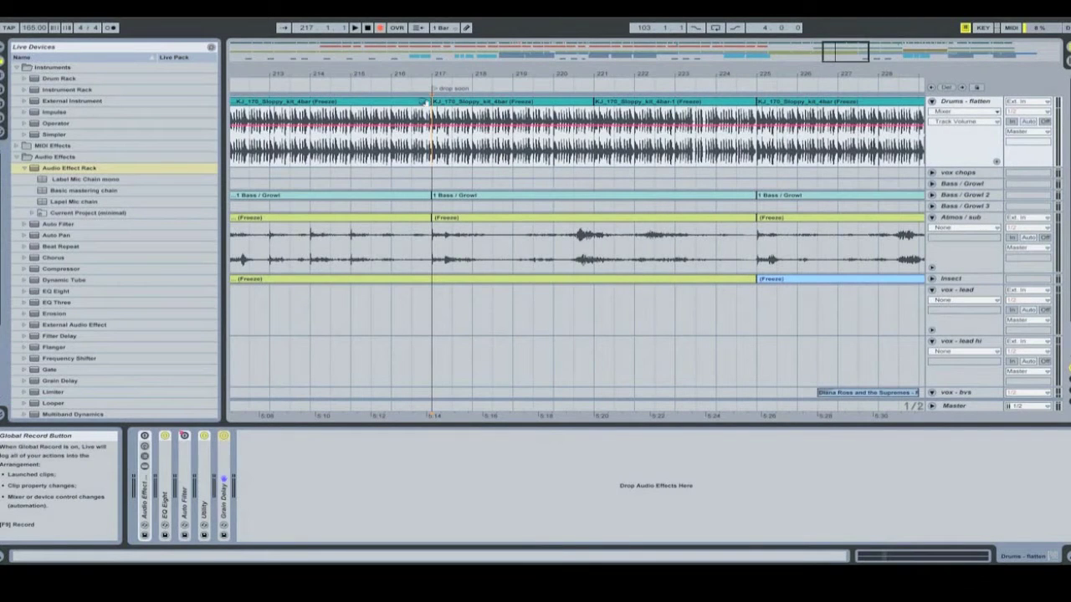
left_click(433, 243)
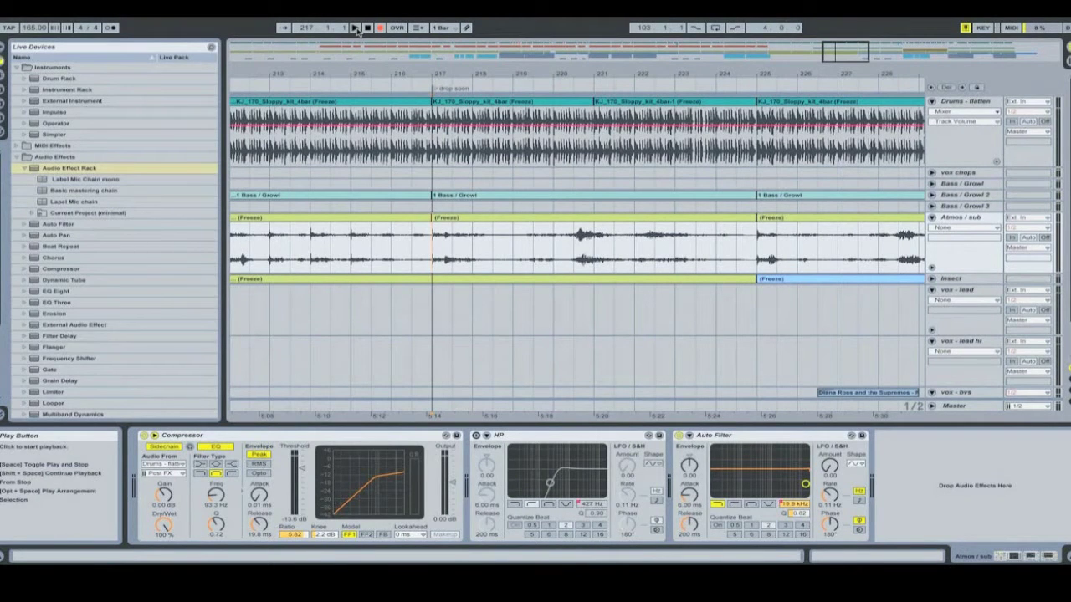
left_click(354, 28)
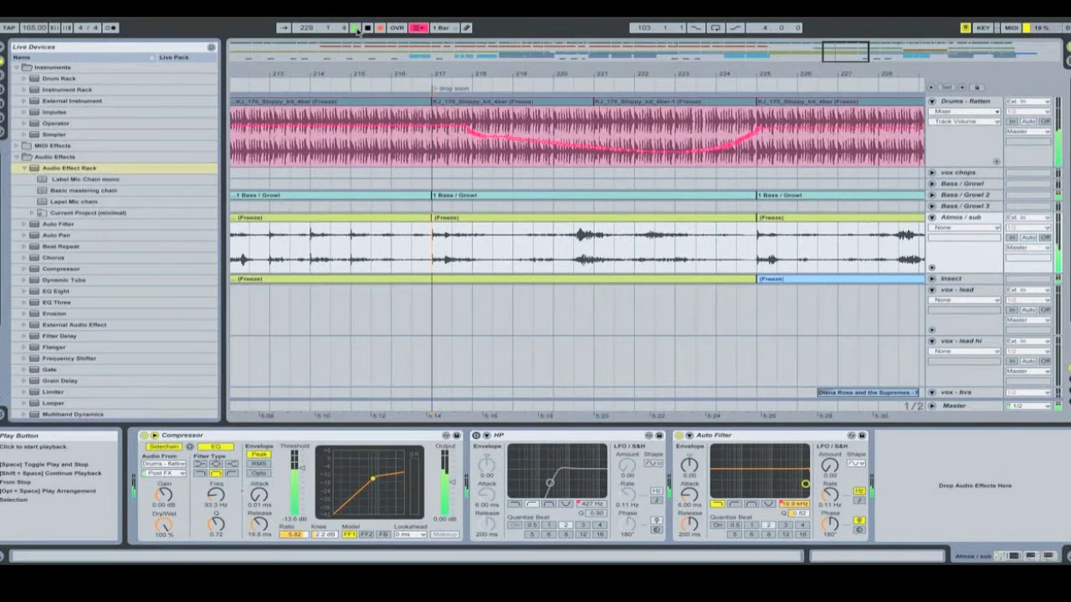
left_click(356, 28)
Step: Zoom to bars 212–232 to inspect the recorded envelope, with the insert mark at bar 217
left_click_drag(380, 73, 379, 73)
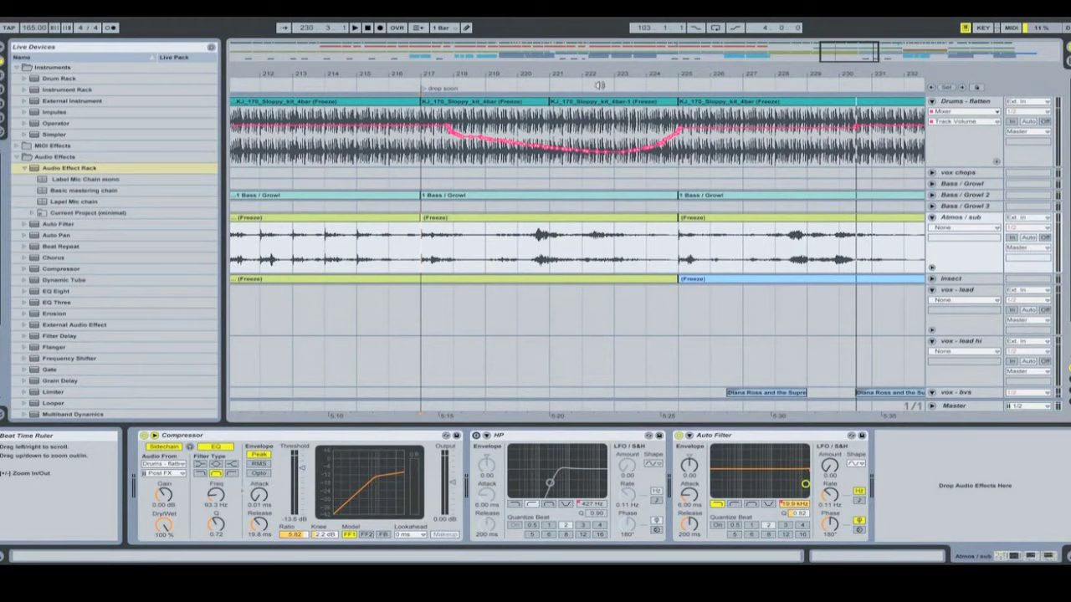
left_click_drag(626, 71, 626, 79)
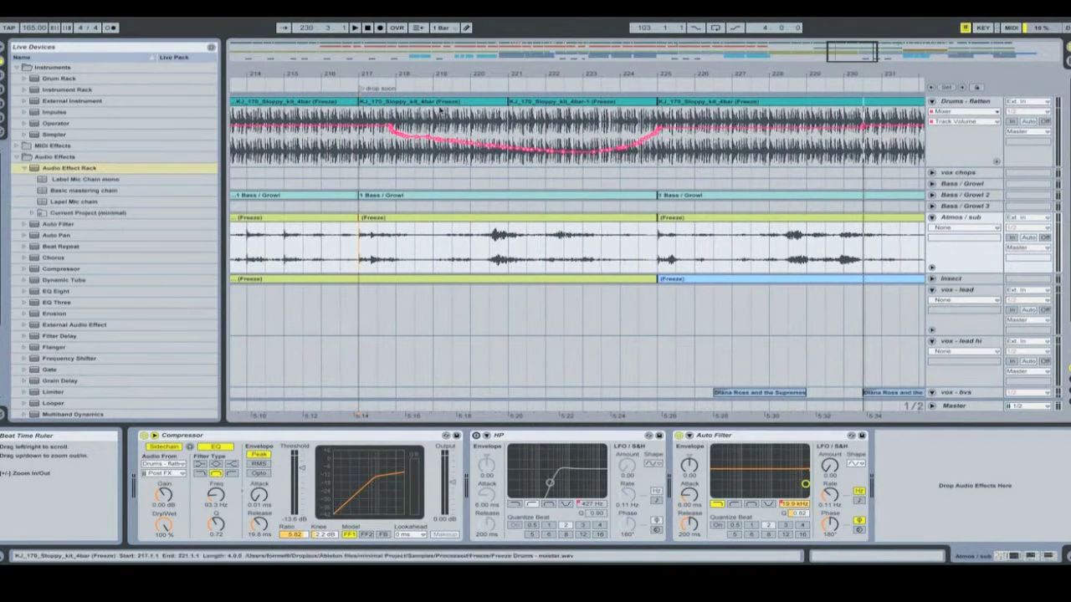
left_click(360, 142)
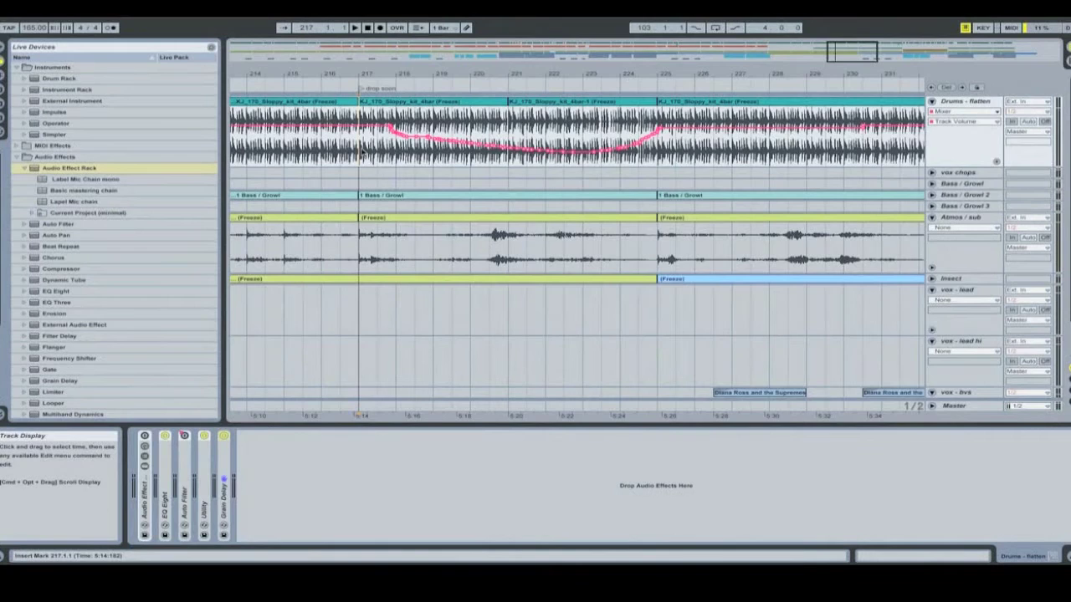
key("Tab")
key("Tab")
Step: Play from bar 215 and watch the Drums volume in the mixer
key("Tab")
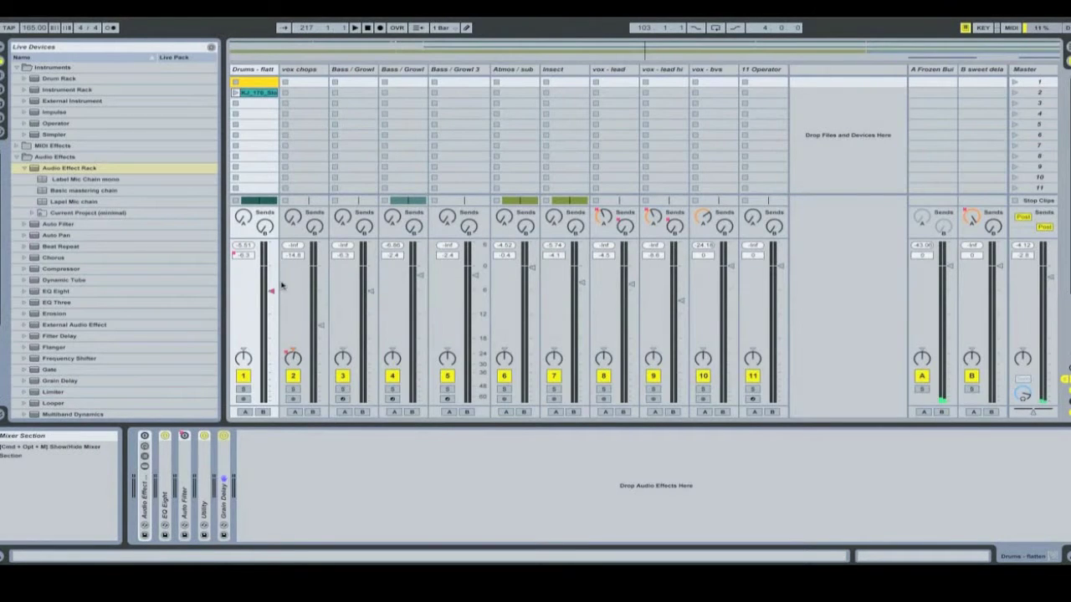
key("Tab")
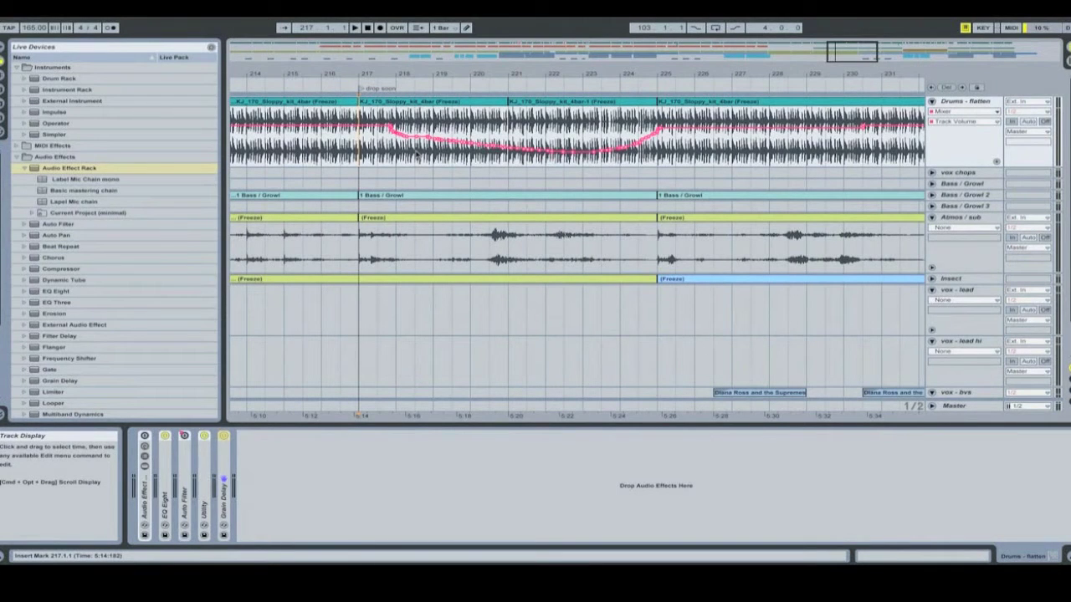
left_click_drag(418, 75, 535, 80)
left_click(396, 147)
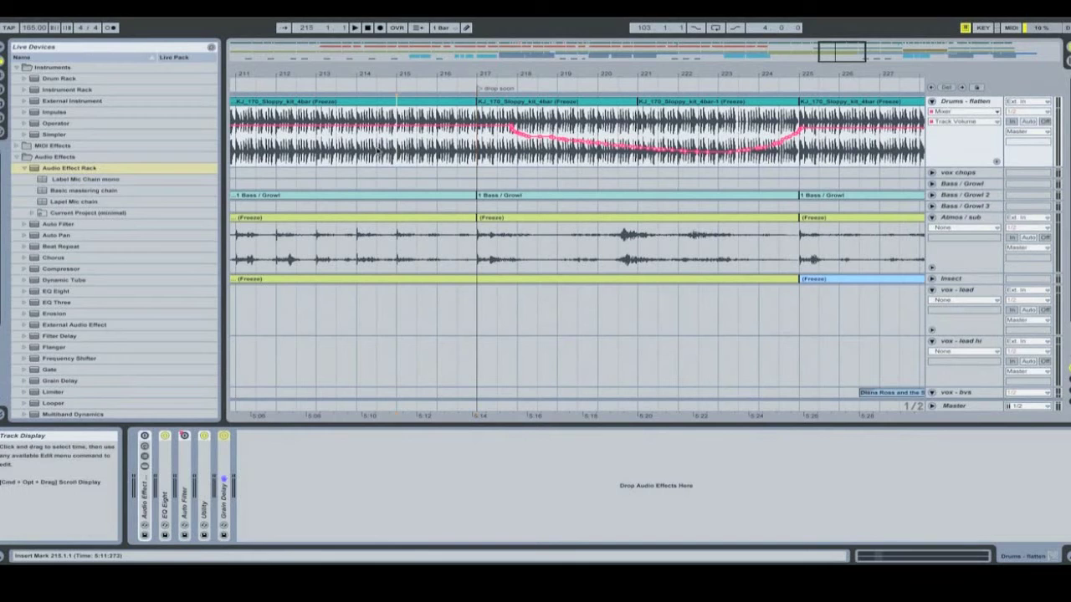
key("space")
key("Tab")
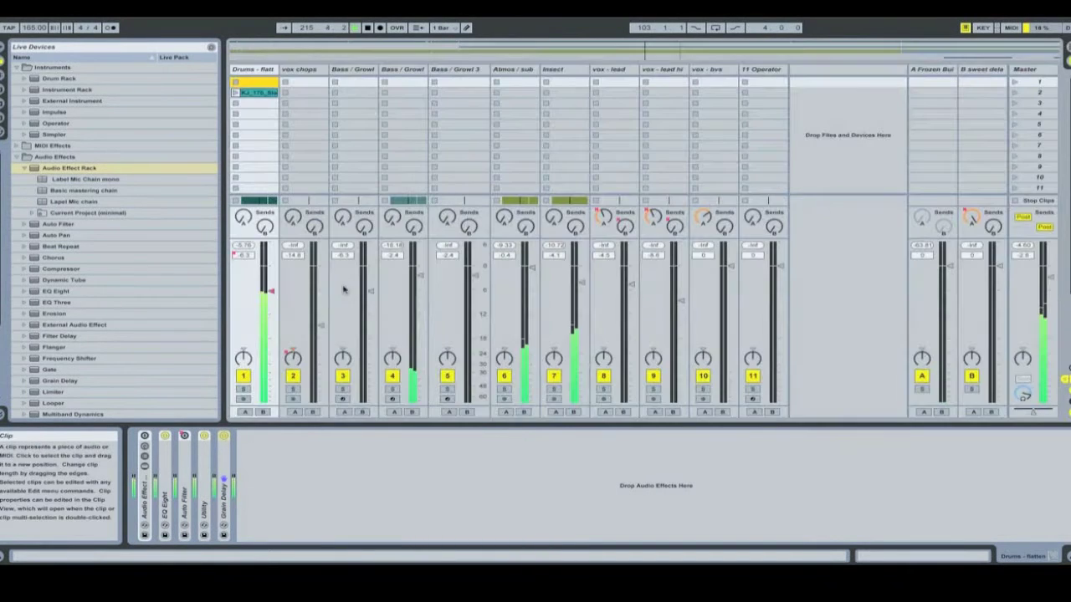
key("space")
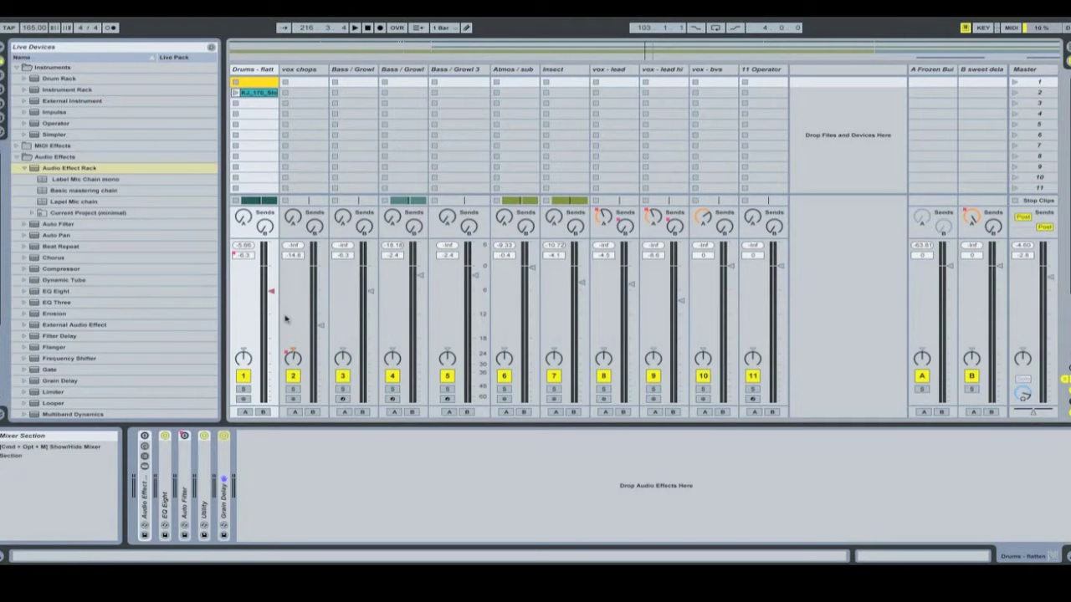
Step: During playback, pull the Drums volume to -24.0 dB, overriding its recorded automation
key("space")
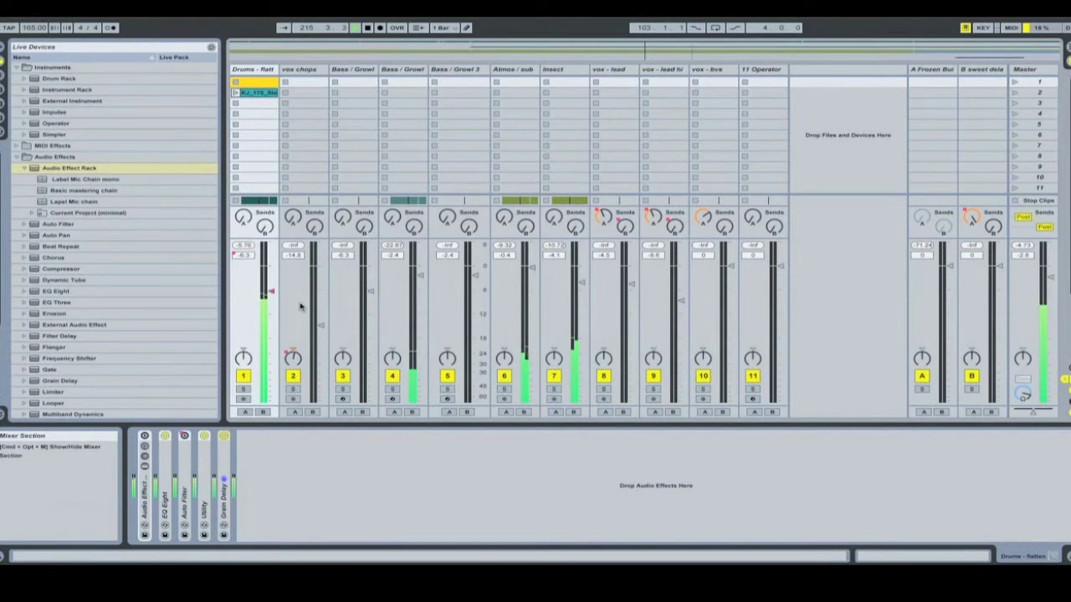
key("Tab")
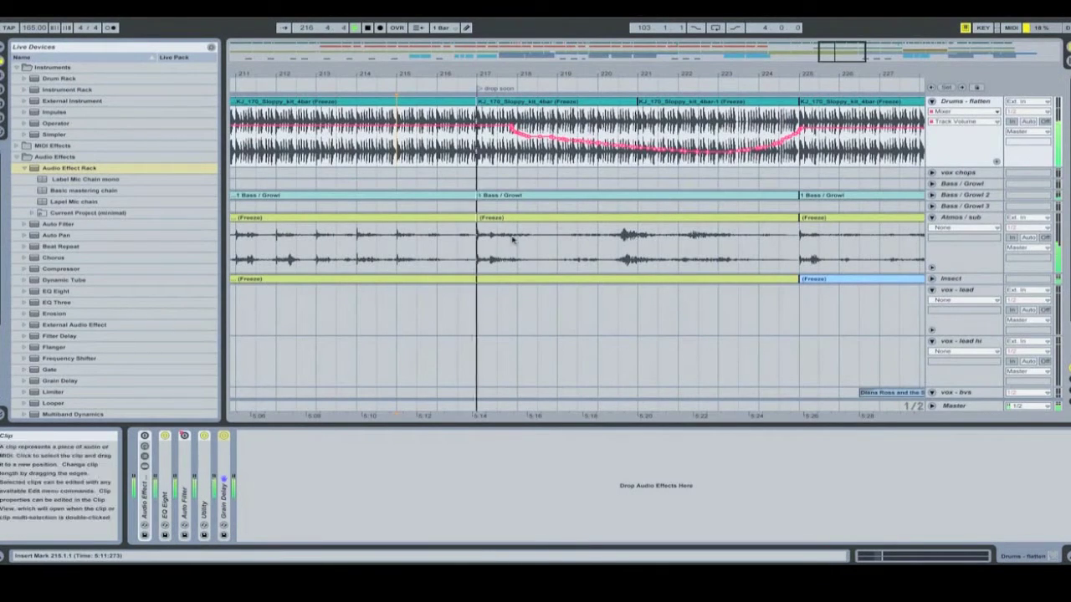
key("Tab")
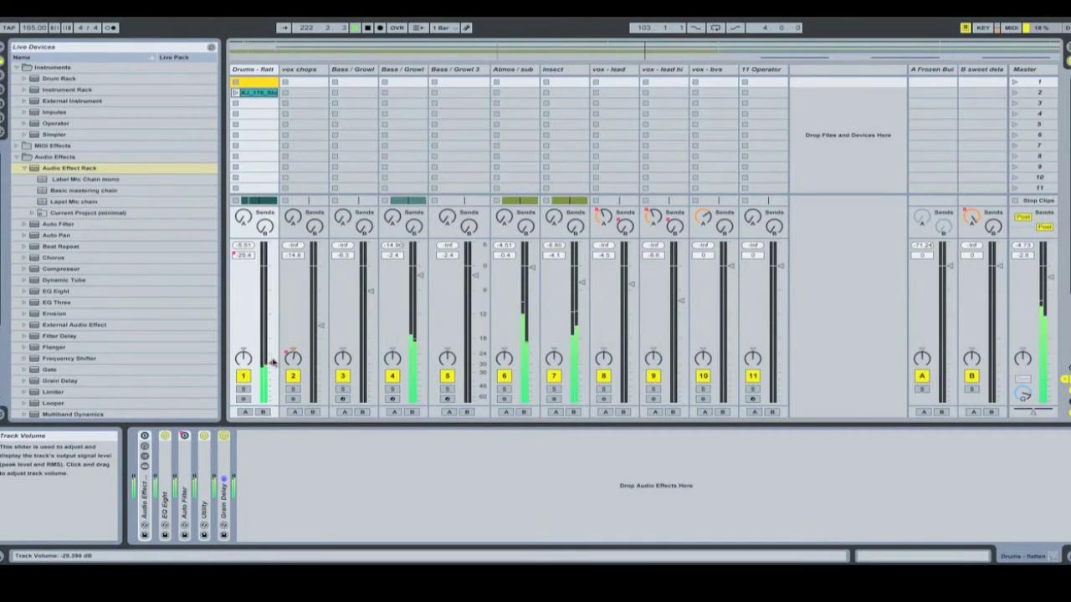
left_click_drag(270, 358, 273, 355)
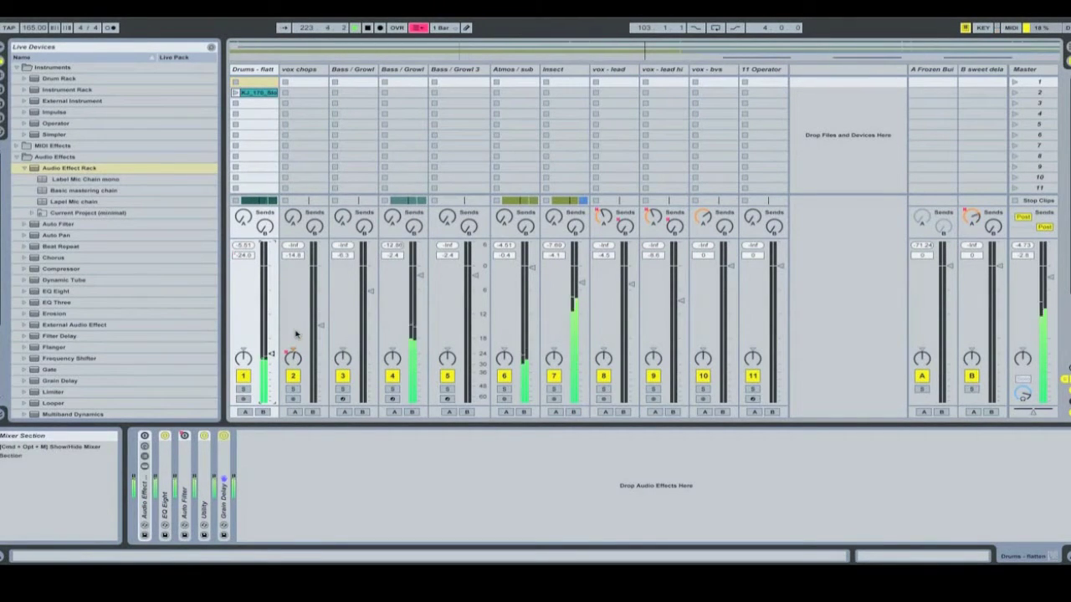
key("Tab")
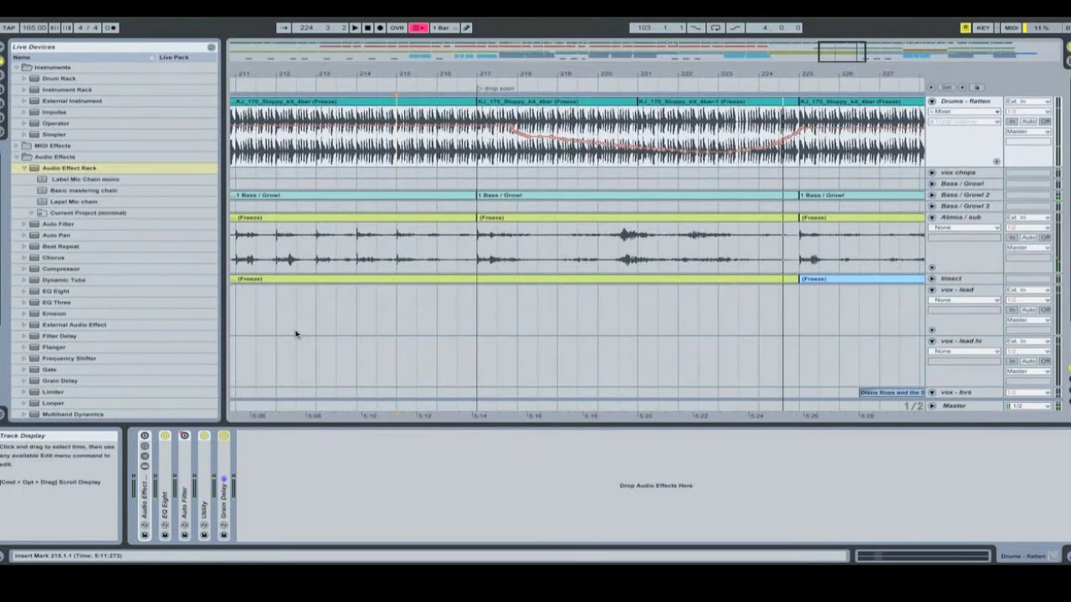
key("Tab")
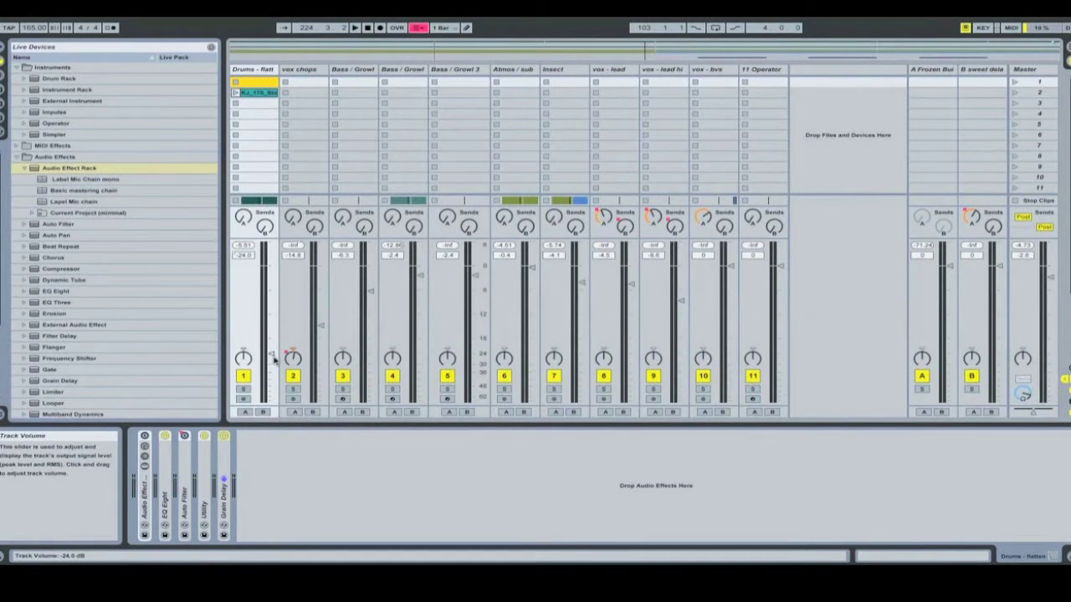
key("Tab")
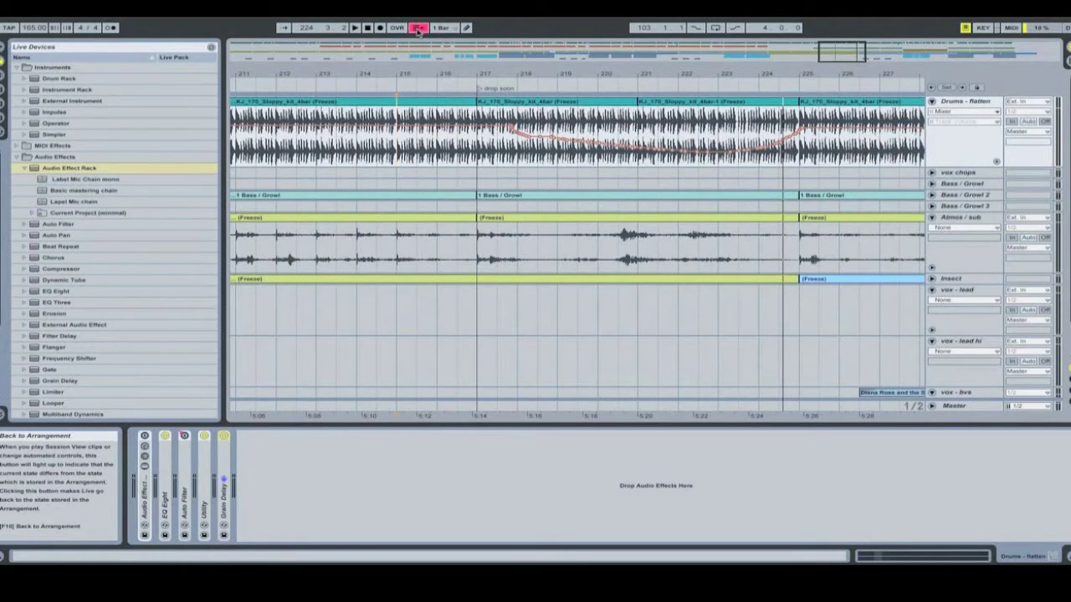
Step: Re-enable the Drums volume automation and inspect the dip from 217.3.1 to 225.1.1
left_click(413, 134)
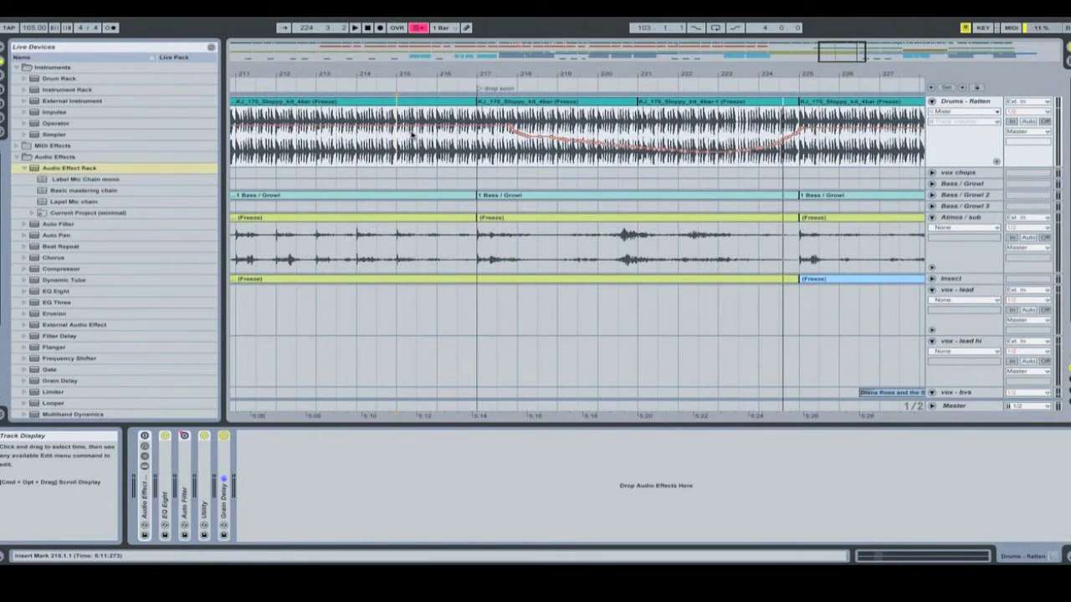
left_click(418, 30)
left_click_drag(498, 151, 815, 144)
left_click(840, 153)
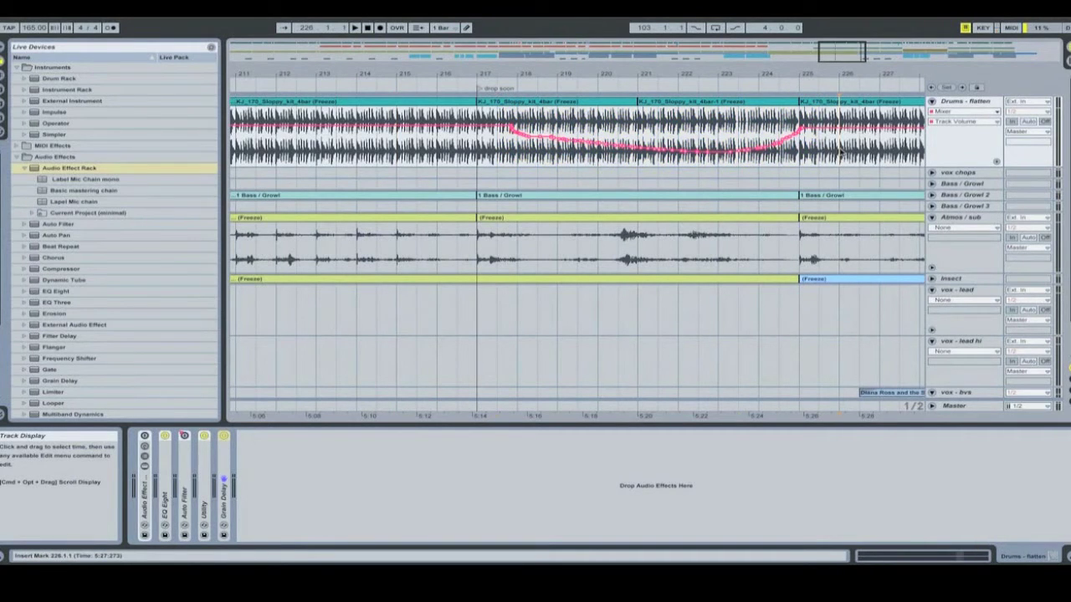
Step: Override the Drums fader in the mixer, then re-enable automation and play from bar 218
key("Tab")
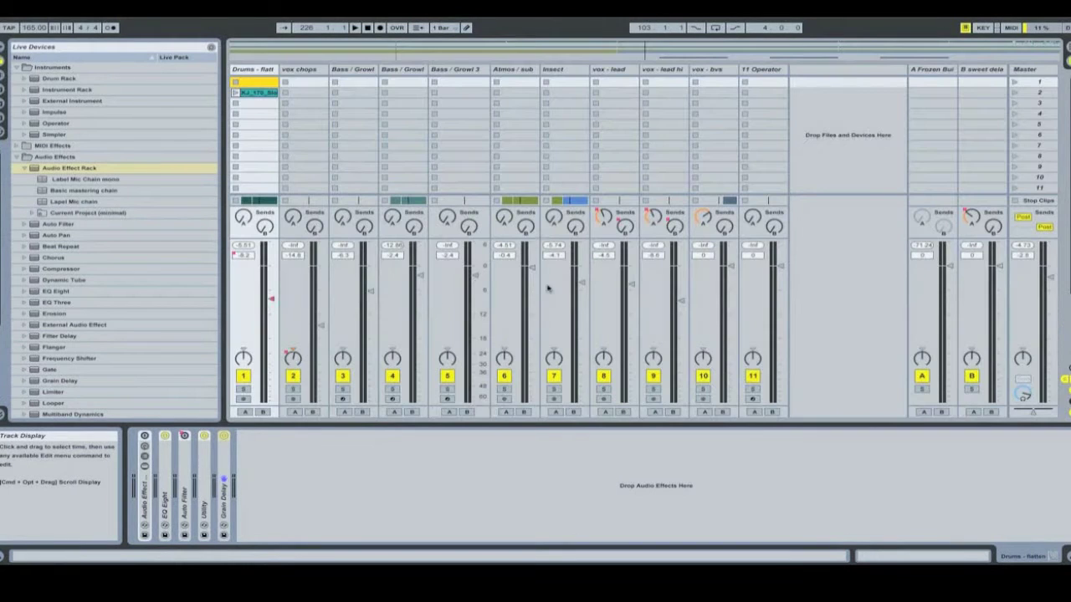
left_click_drag(272, 303, 272, 298)
key("Tab")
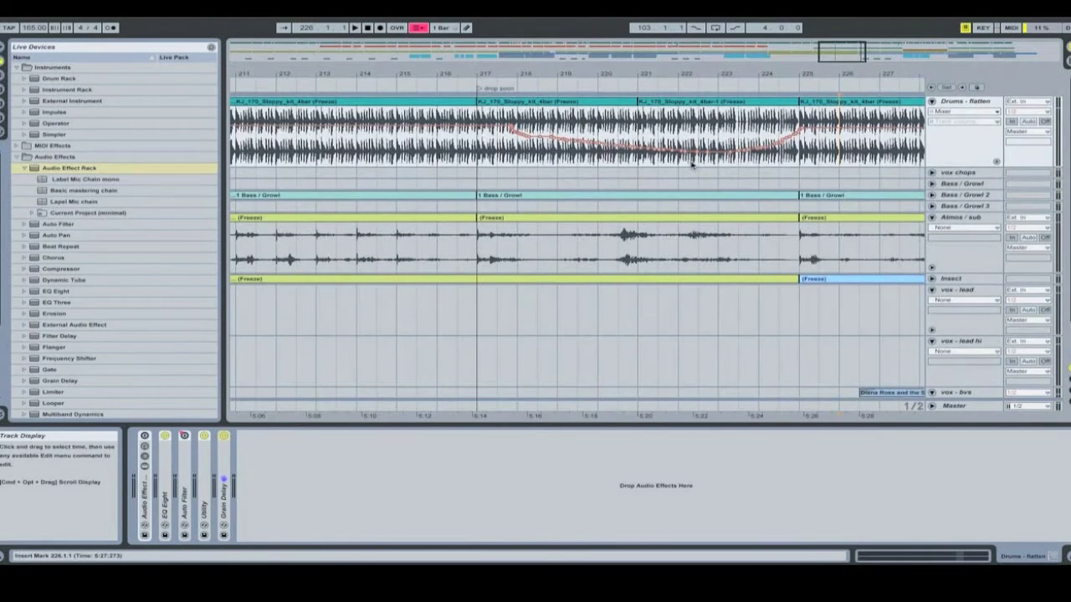
left_click(419, 27)
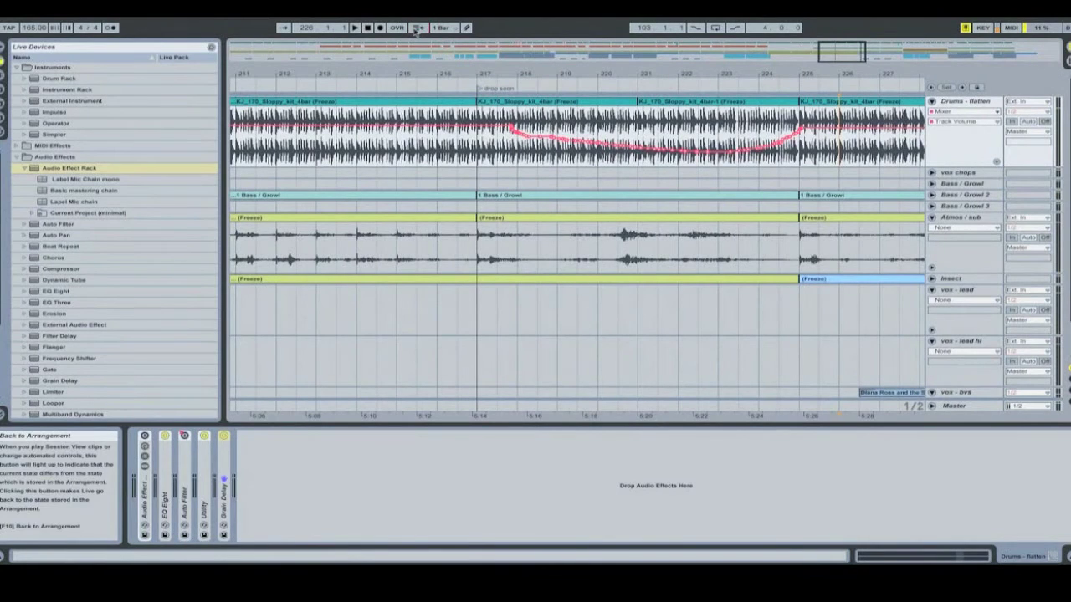
left_click(553, 82)
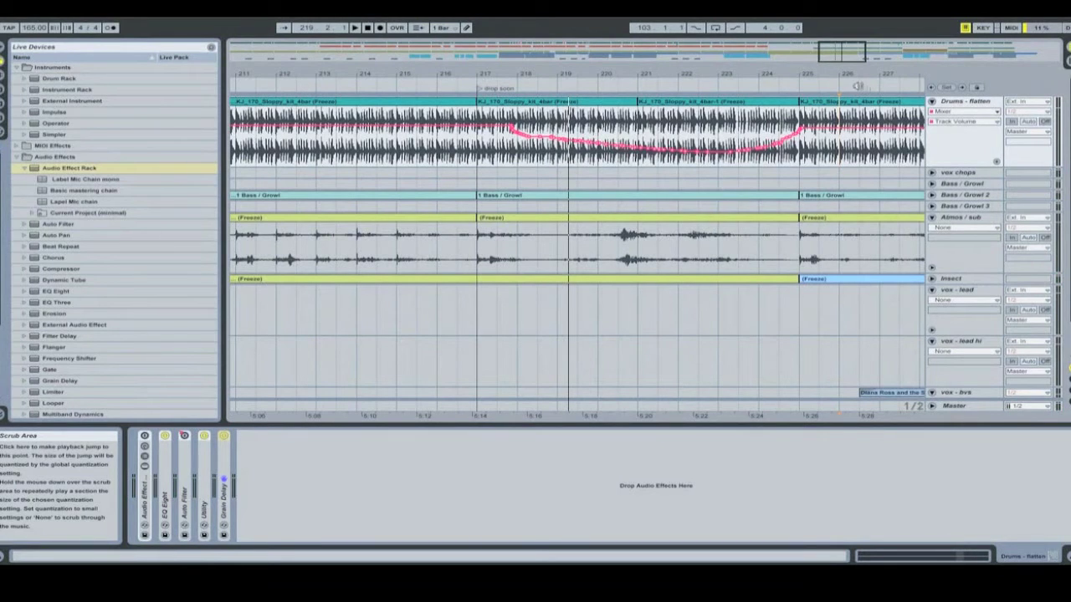
Step: Raise the Drums volume to about -6.7 dB, then re-activate its automation from bar 217.3
key("Tab")
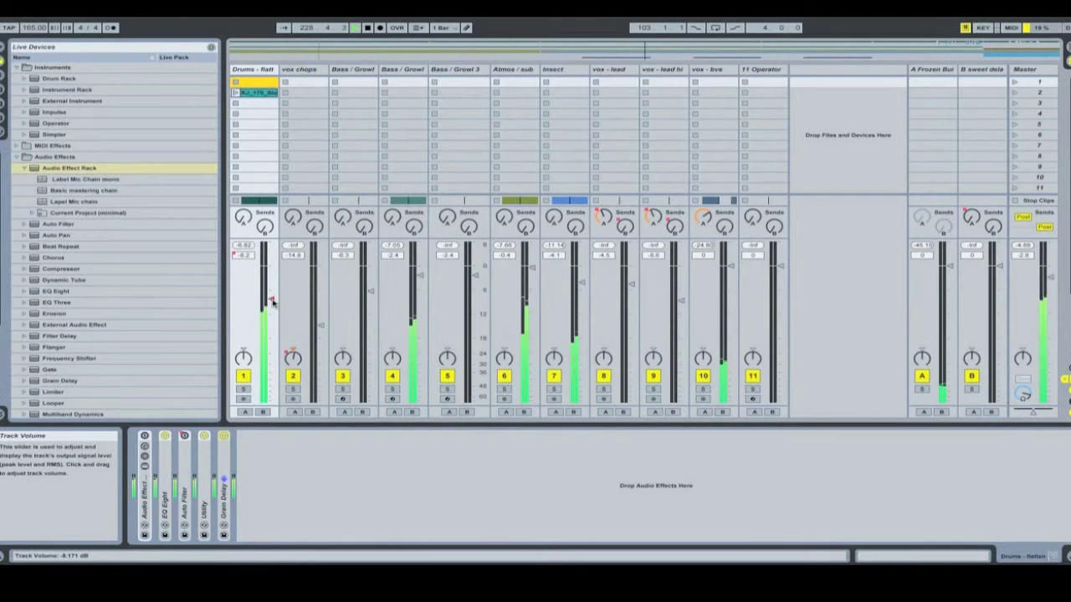
left_click_drag(272, 303, 271, 289)
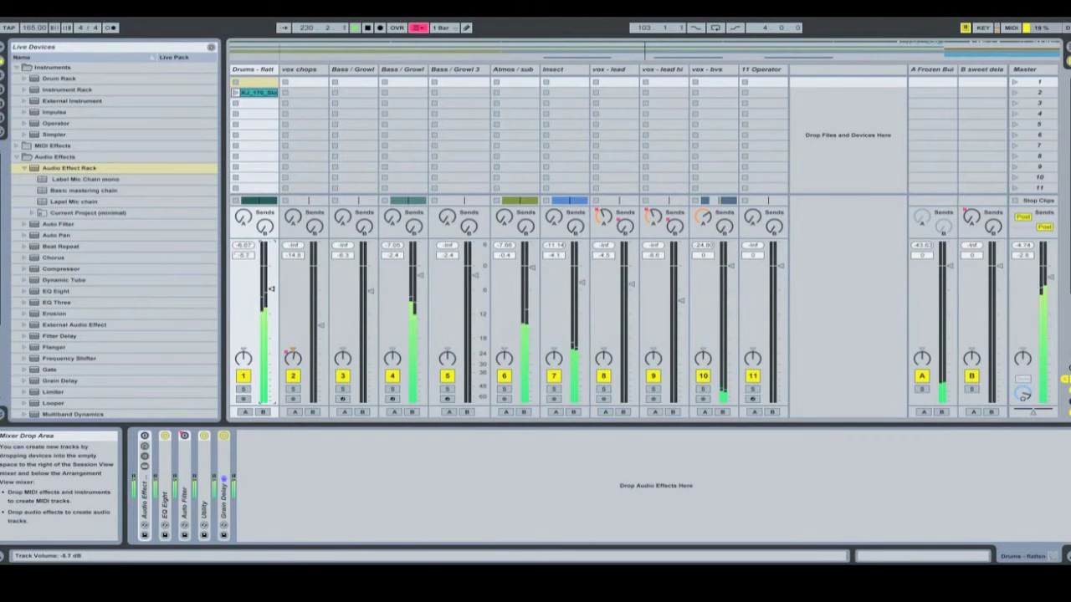
left_click_drag(267, 312, 266, 307)
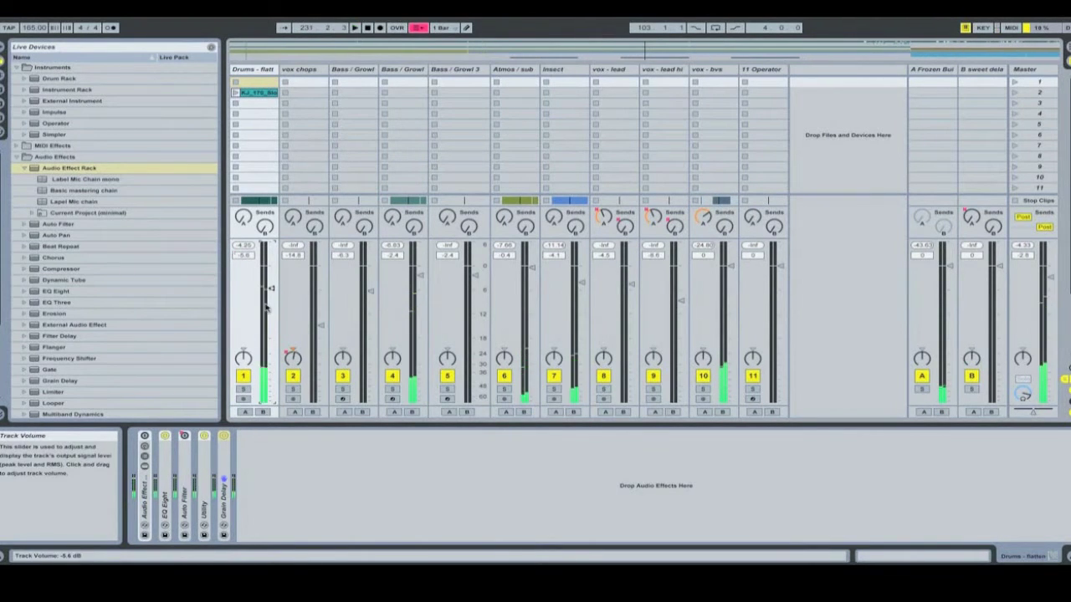
key("Tab")
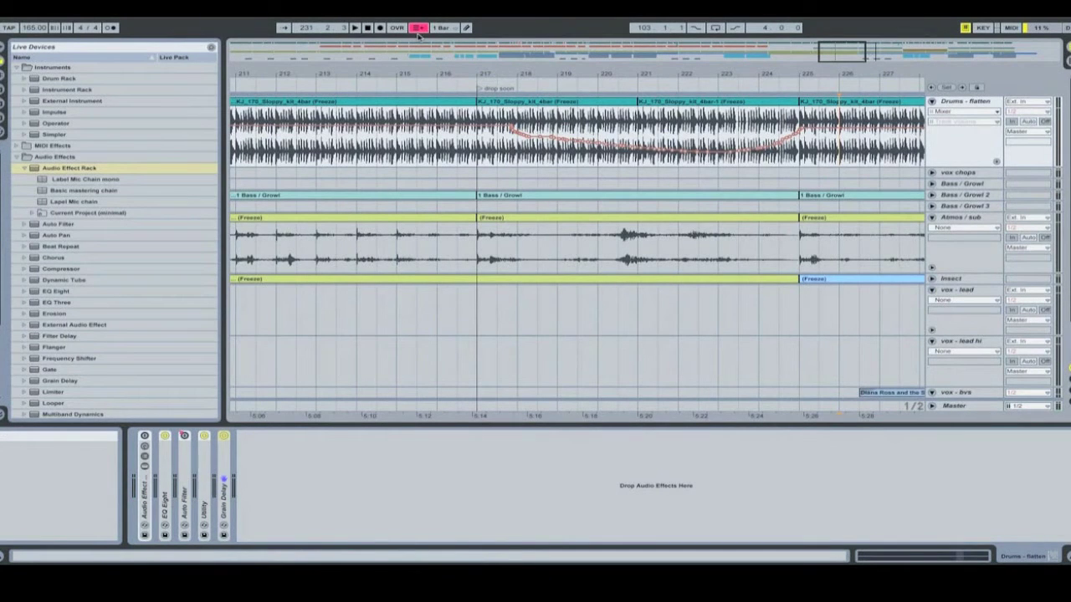
left_click(844, 132)
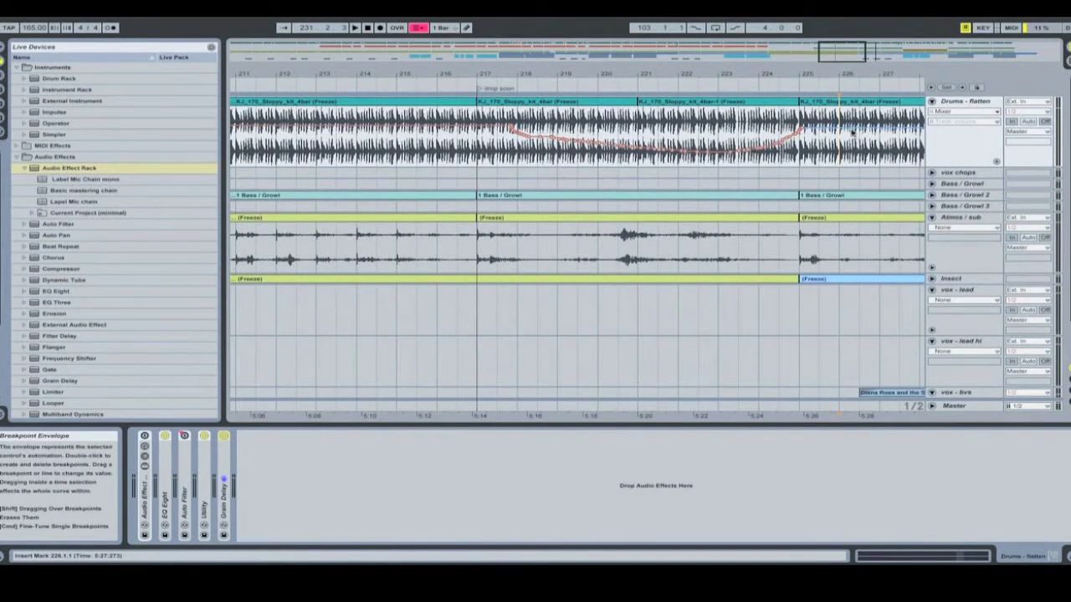
left_click(418, 28)
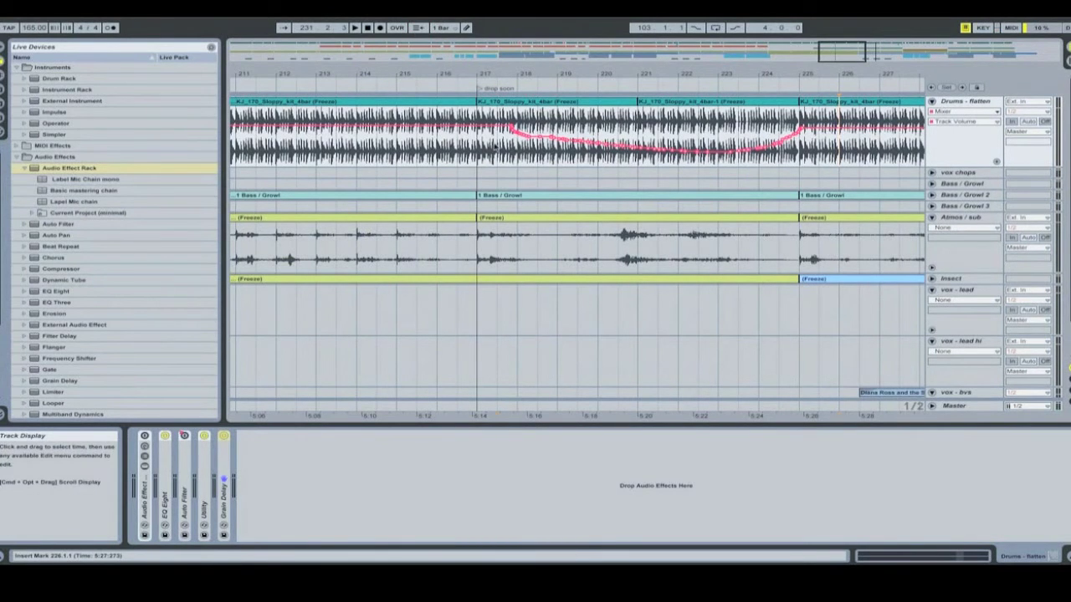
left_click(496, 145)
left_click_drag(816, 144, 500, 141)
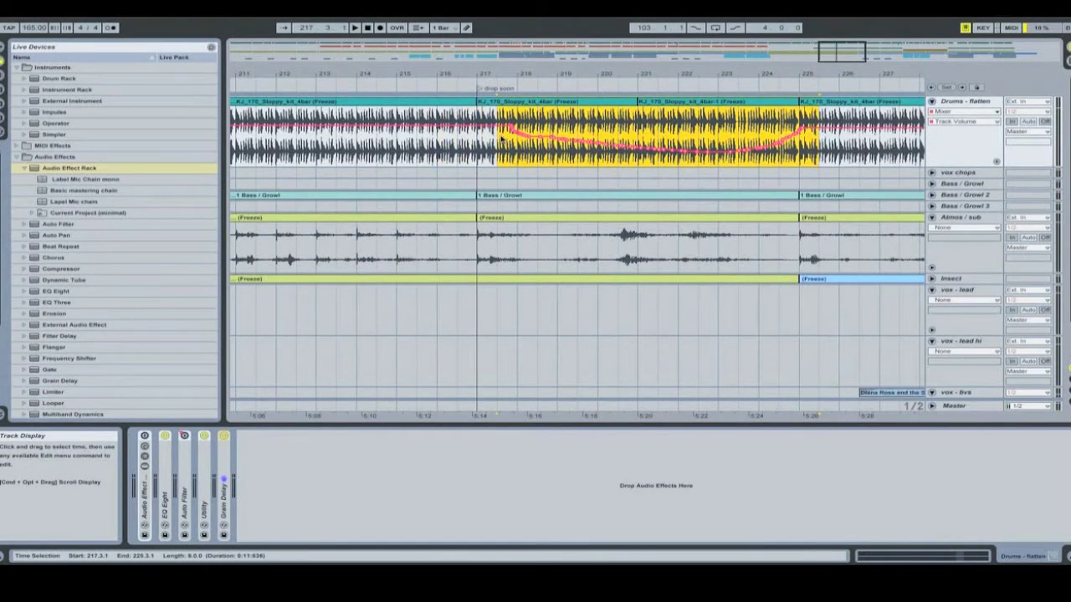
left_click(501, 141)
key("super+a")
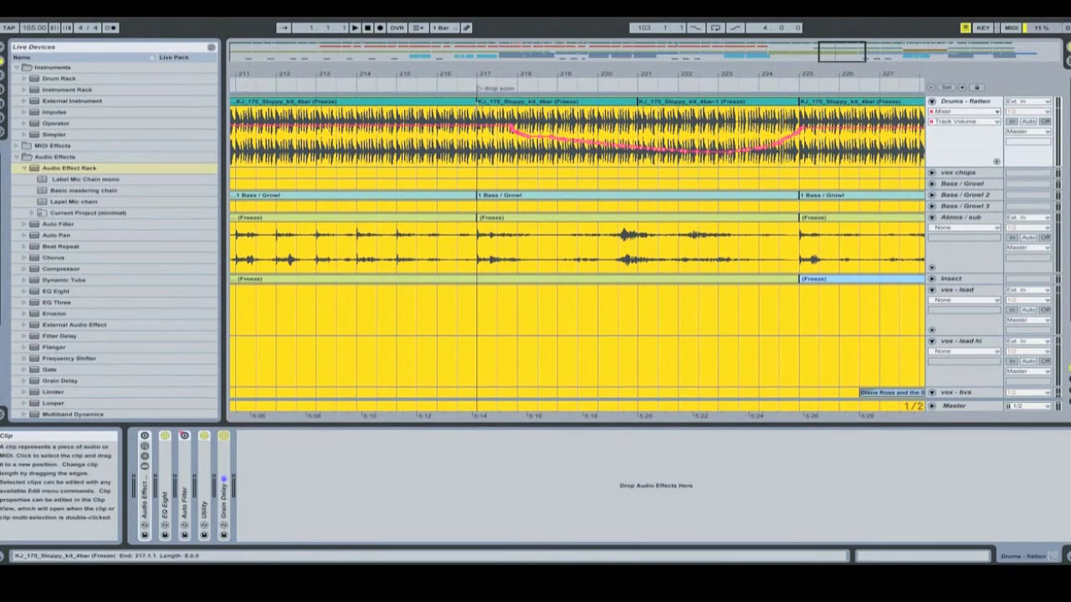
mouse_move(509, 128)
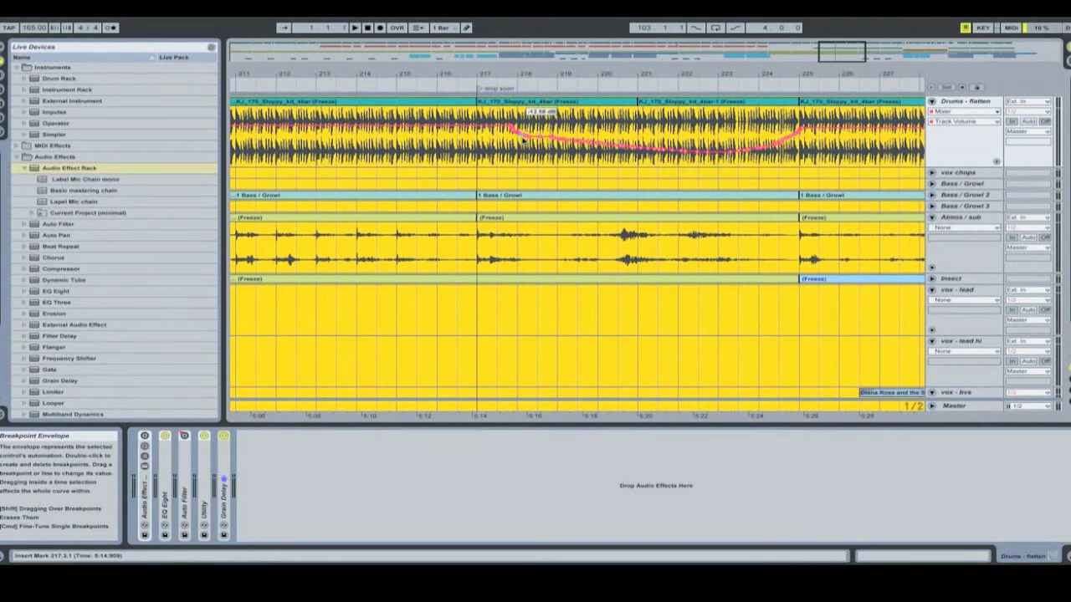
left_click(521, 140)
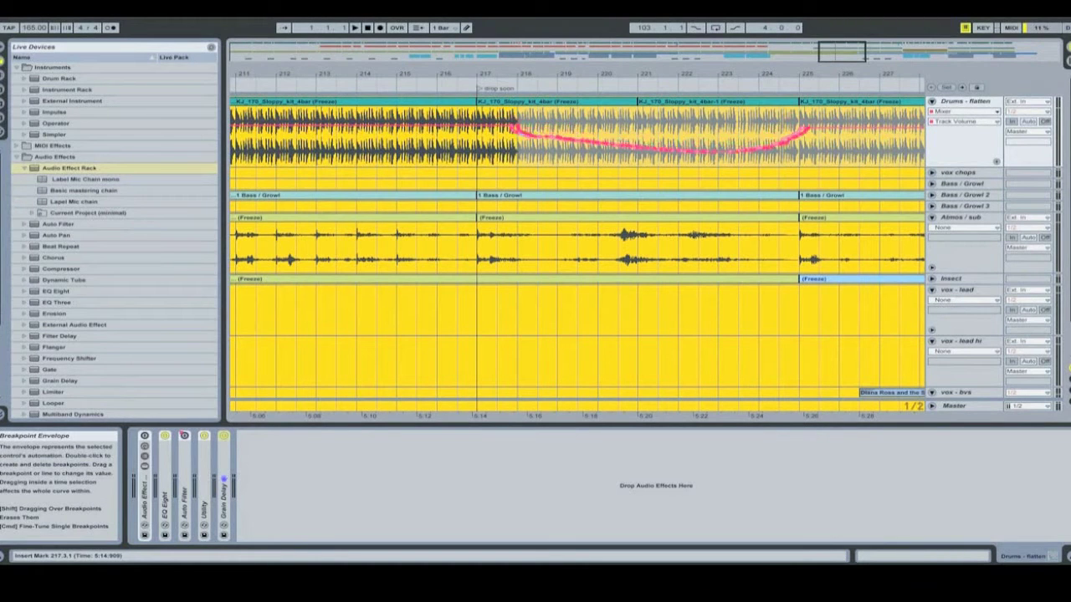
mouse_move(521, 139)
left_mouse_down()
mouse_move(511, 133)
mouse_move(523, 147)
left_mouse_up()
left_click_drag(460, 155, 859, 155)
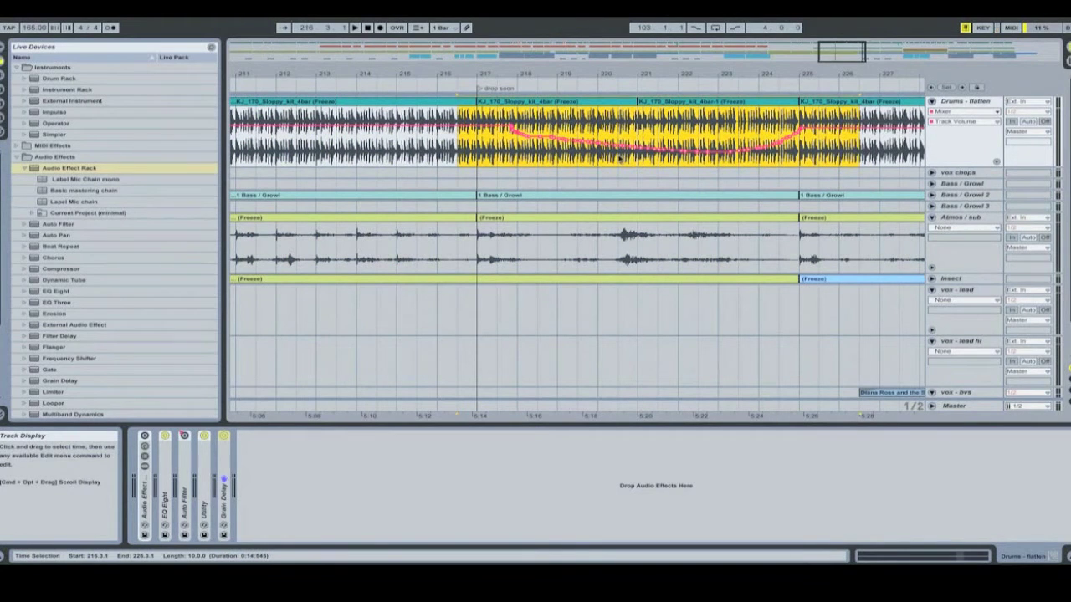
mouse_move(515, 140)
left_mouse_down()
mouse_move(512, 124)
mouse_move(522, 141)
left_mouse_up()
left_click(512, 140)
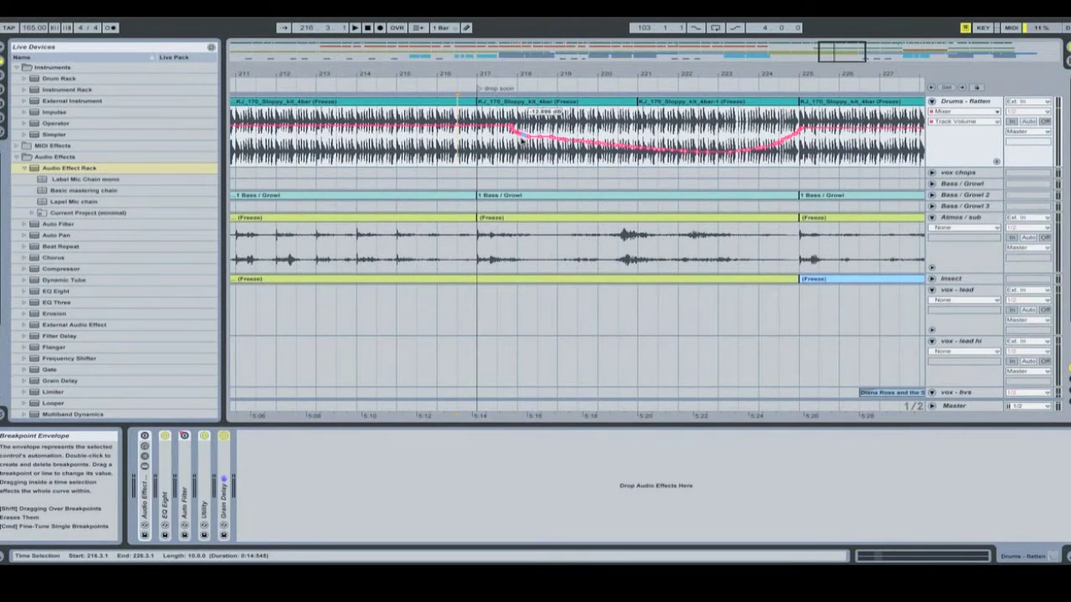
left_click(538, 135)
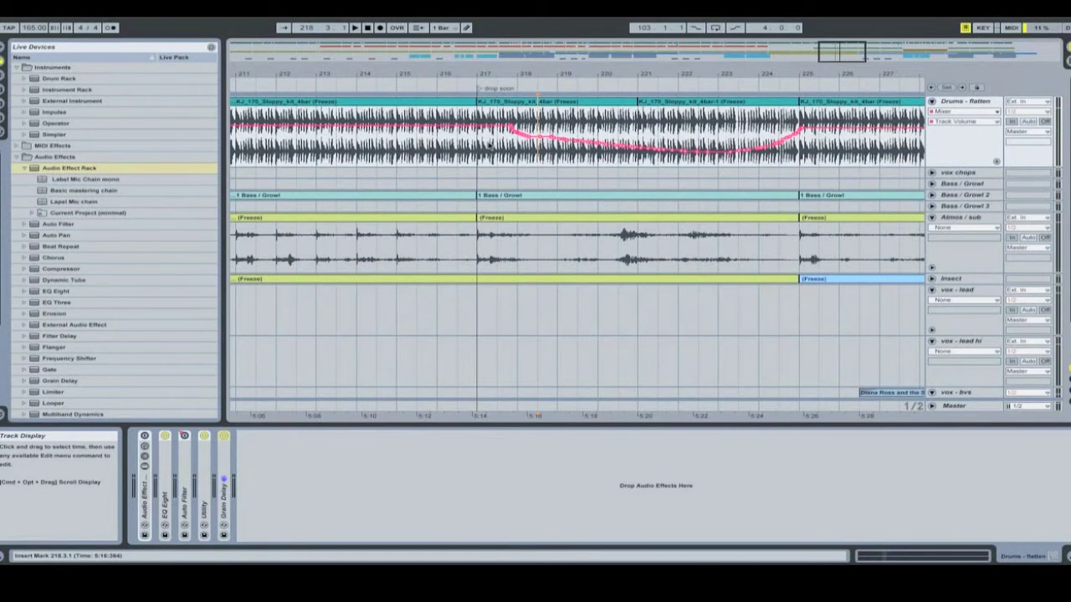
Step: Insert a Utility device (0.00 dB gain, 100% width) after Grain Delay on Drums
left_click_drag(500, 138, 800, 138)
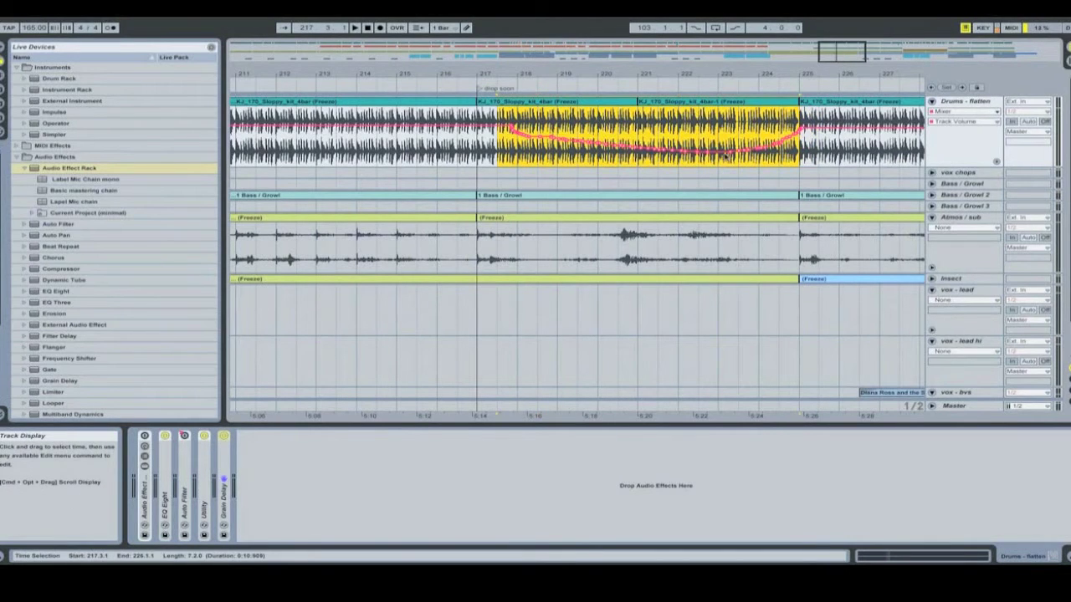
left_click(73, 249)
scroll(67, 285, "down", 4)
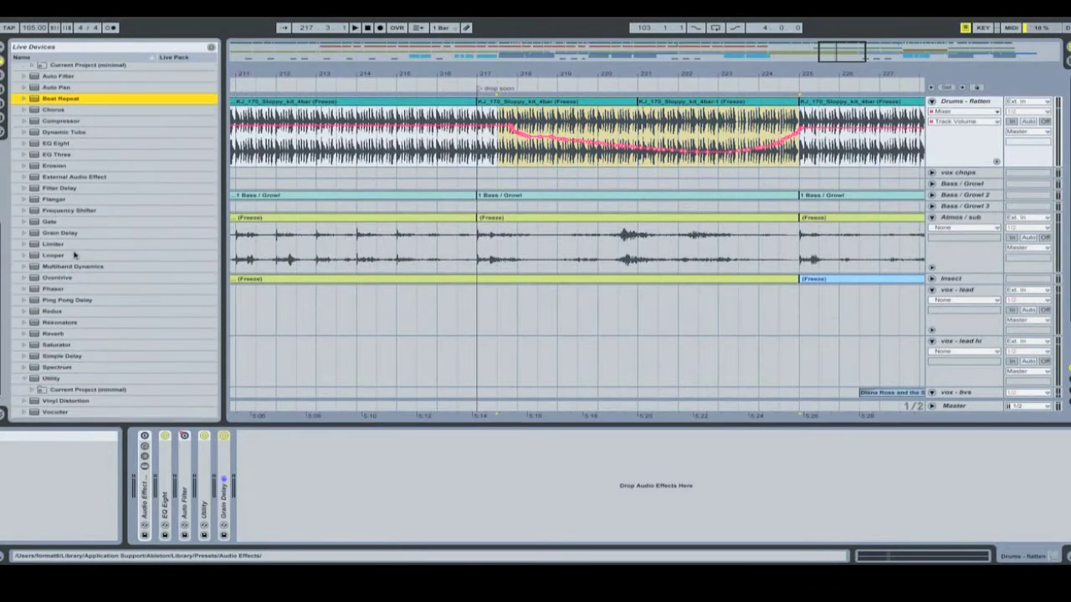
left_click(42, 387)
left_click(34, 379)
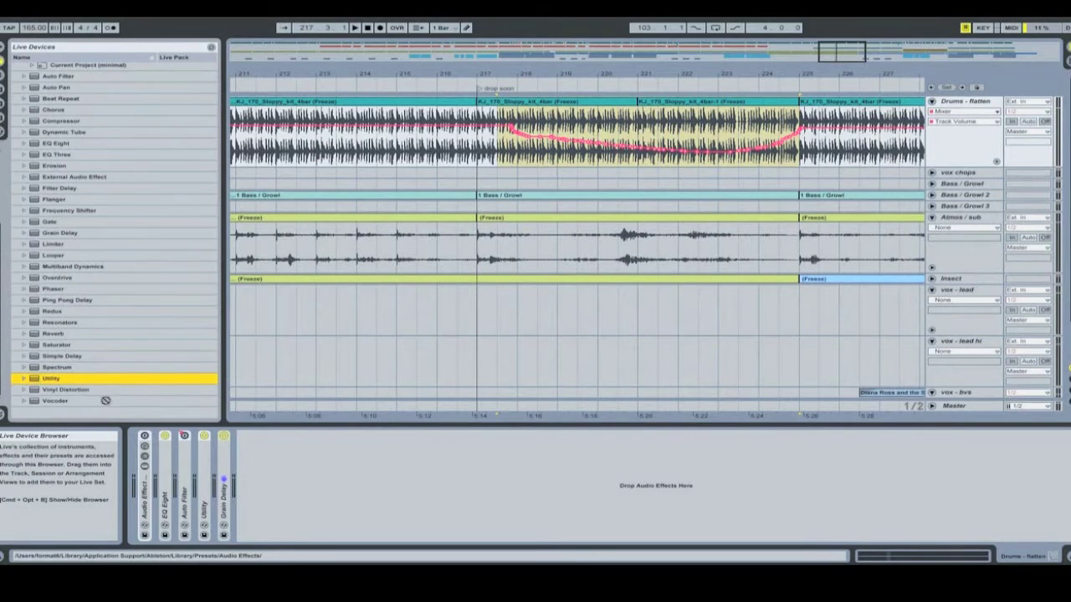
left_click_drag(105, 400, 301, 485)
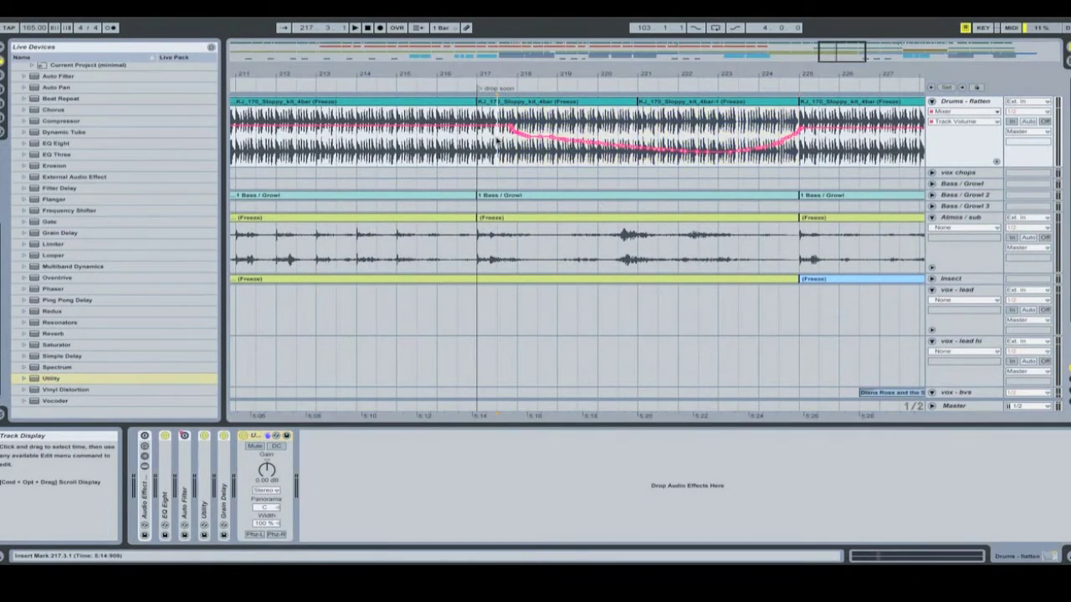
Step: Erase the Drums volume automation over bars 217.3–226.1 and display the Utility Gain envelope
left_click_drag(497, 134, 839, 144)
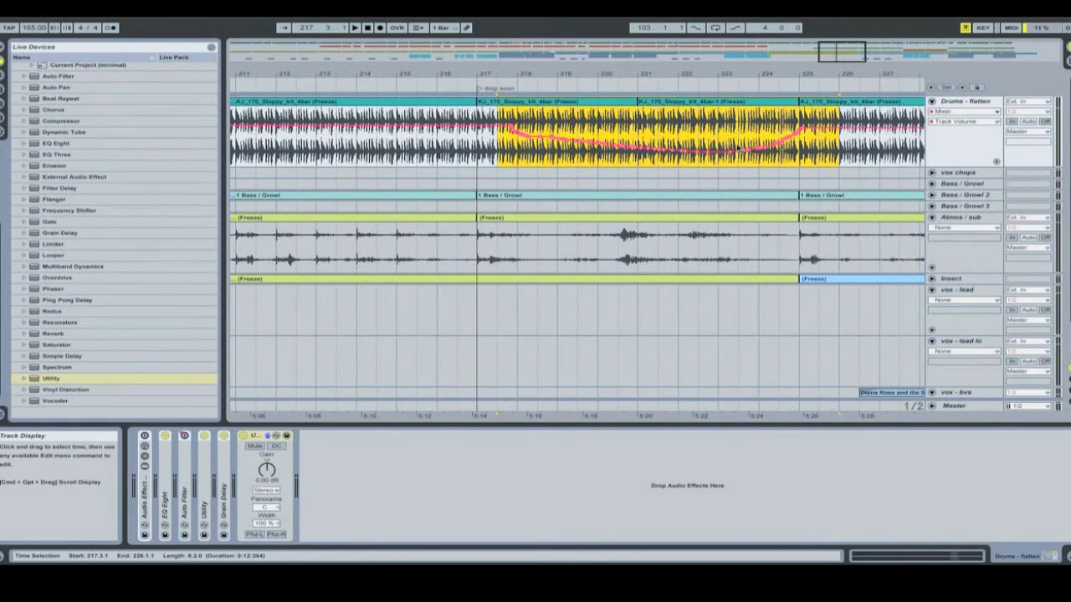
key("Delete")
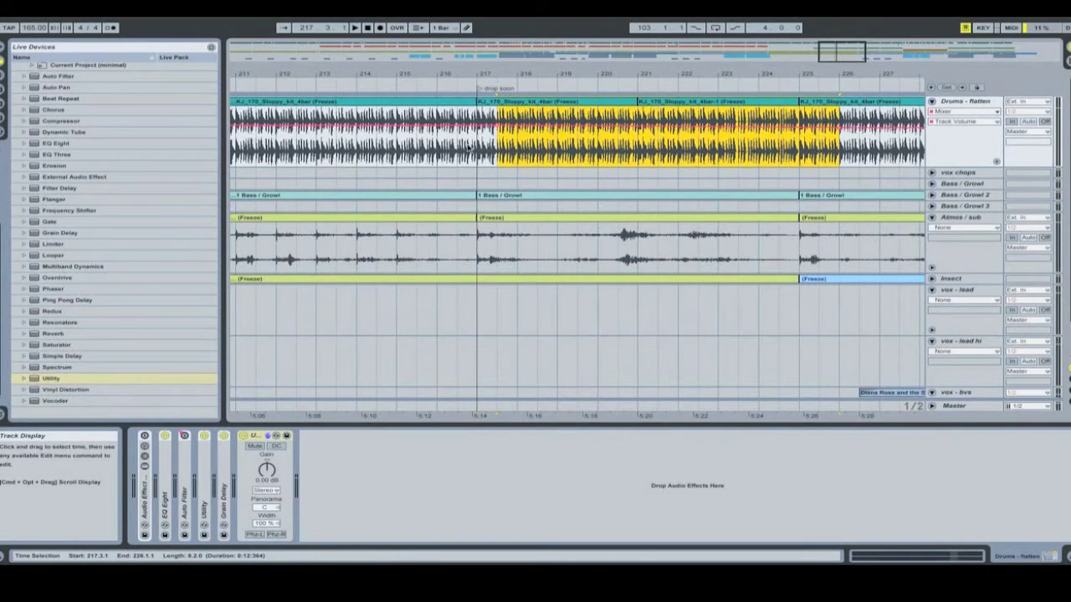
left_click(468, 147)
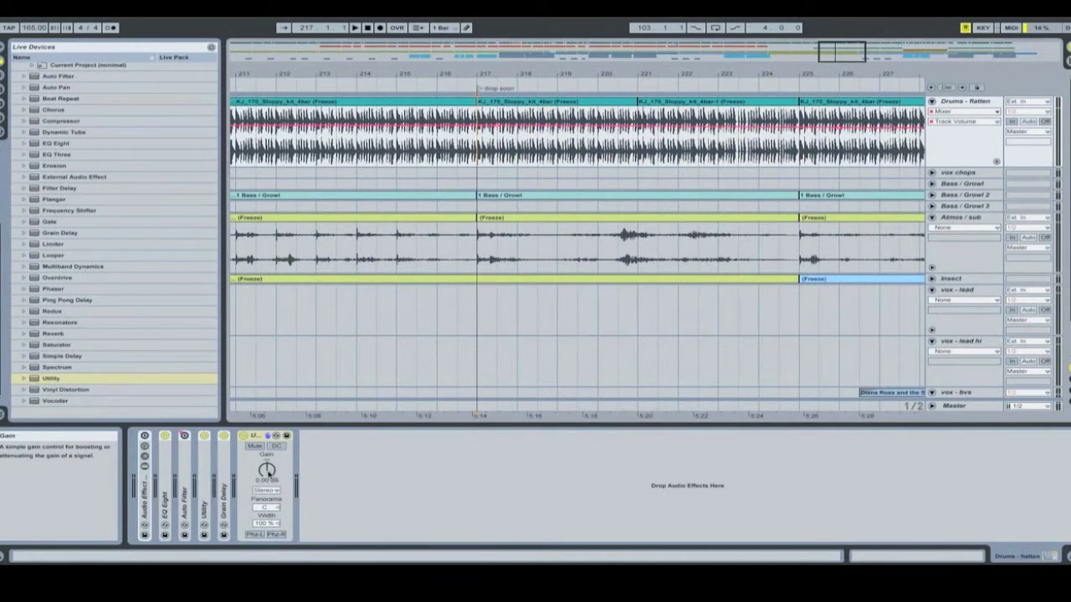
left_click(268, 471)
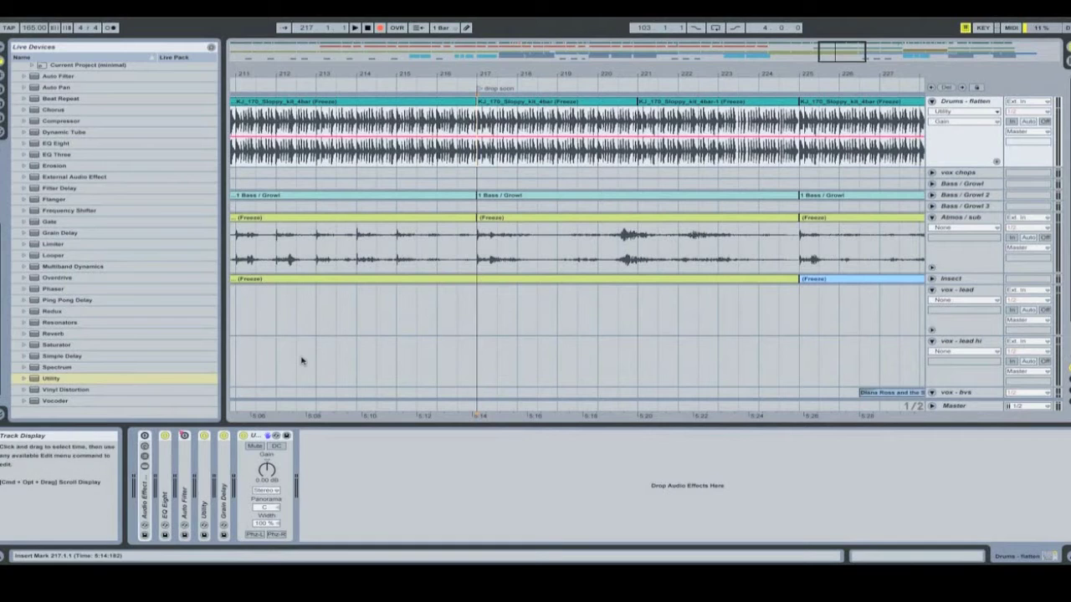
Step: Record Utility Gain pulled down and back to 0.00 dB over bars 218–225
left_click(380, 28)
mouse_move(266, 470)
left_mouse_down()
mouse_move(266, 509)
mouse_move(266, 483)
left_mouse_up()
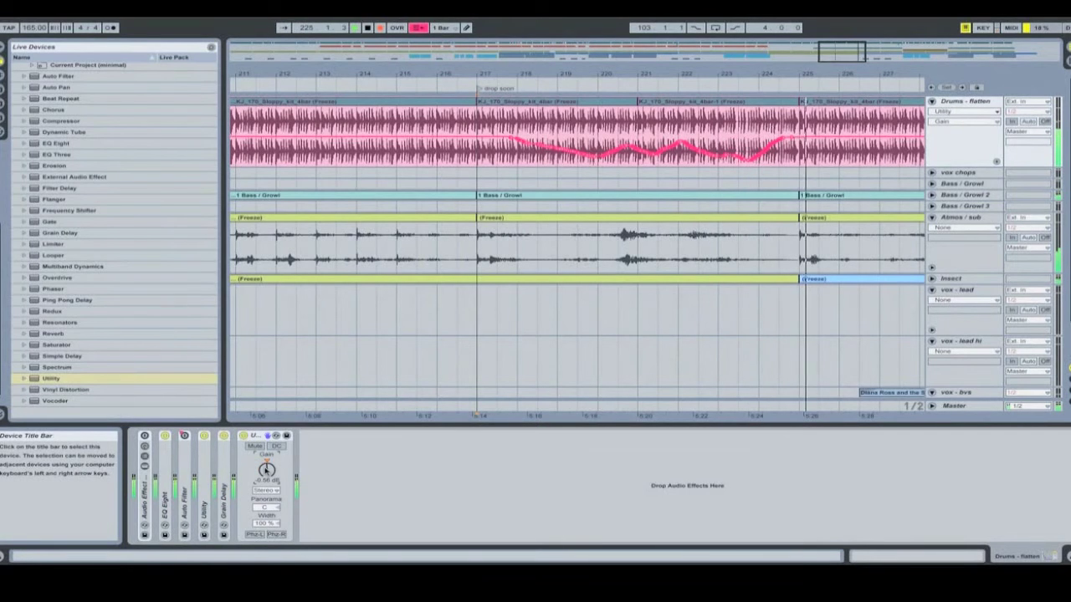
key("space")
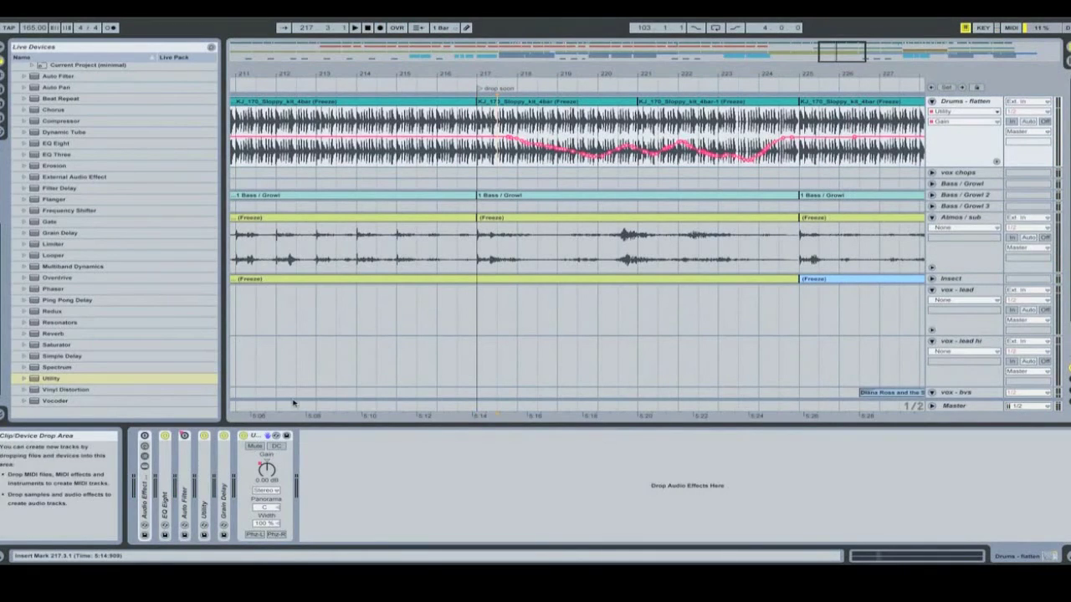
Step: Nudge the Drums fader in the mixer down to -7.5 dB
left_click(264, 437)
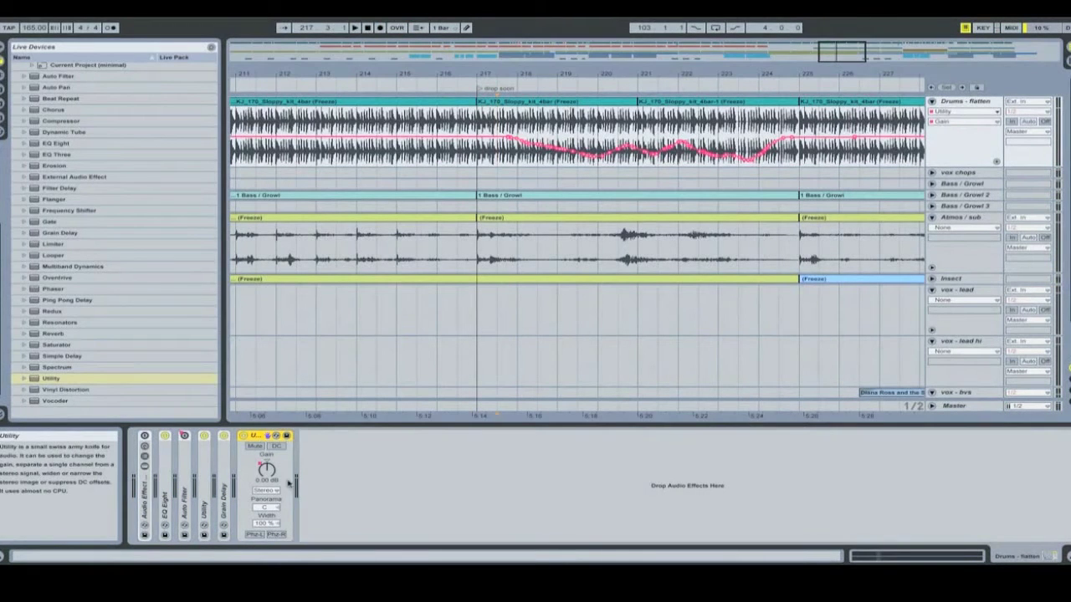
key("Tab")
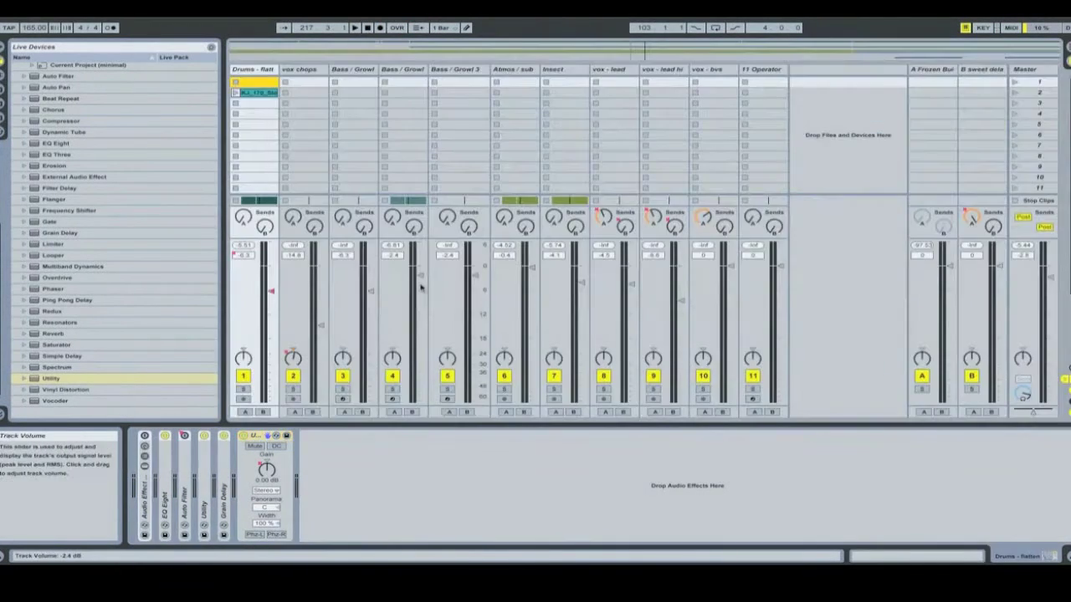
left_click(271, 292)
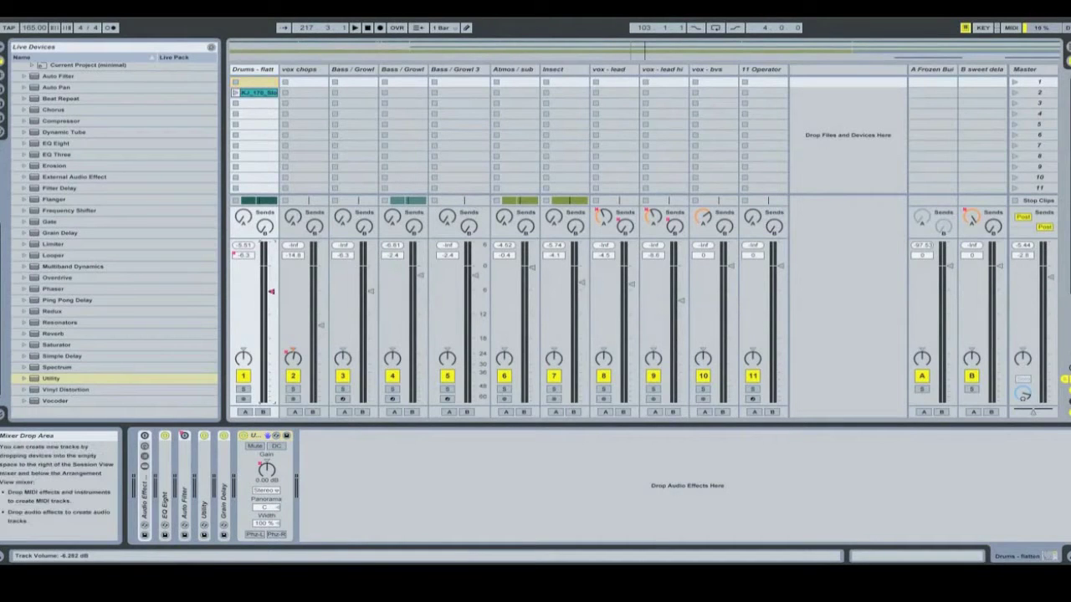
left_click_drag(271, 292, 273, 301)
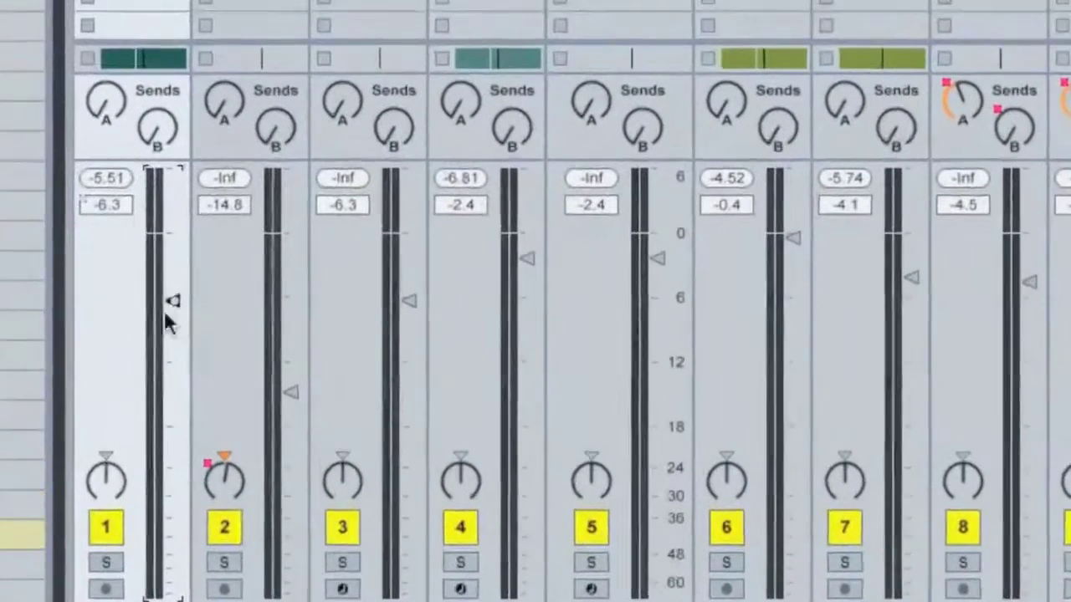
left_click_drag(269, 293, 269, 296)
Step: Delete the Drums Track Volume automation and set the freed fader lower
right_click(269, 296)
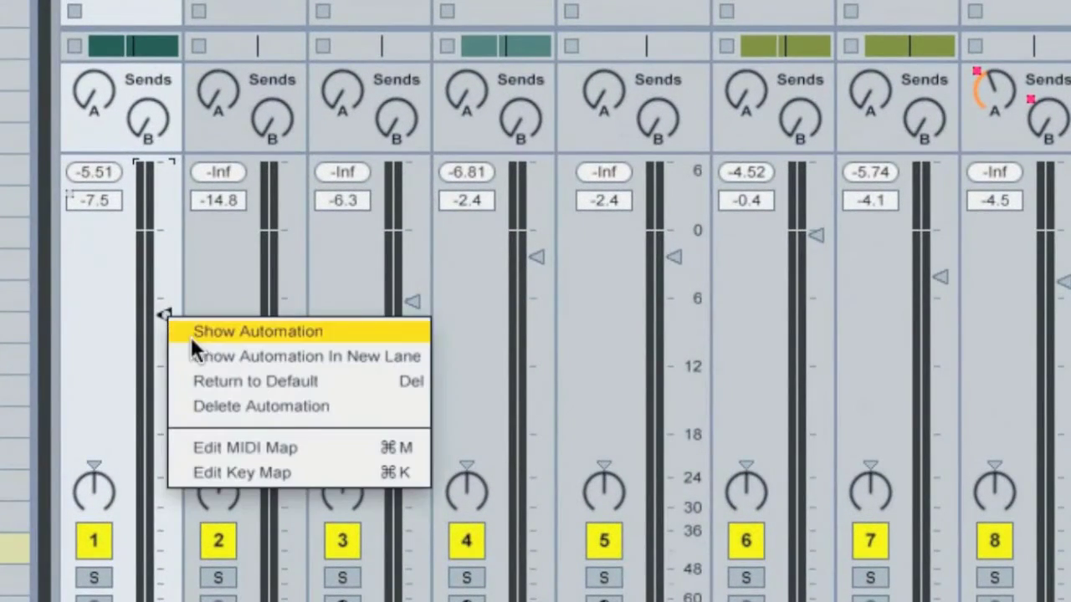
left_click(303, 409)
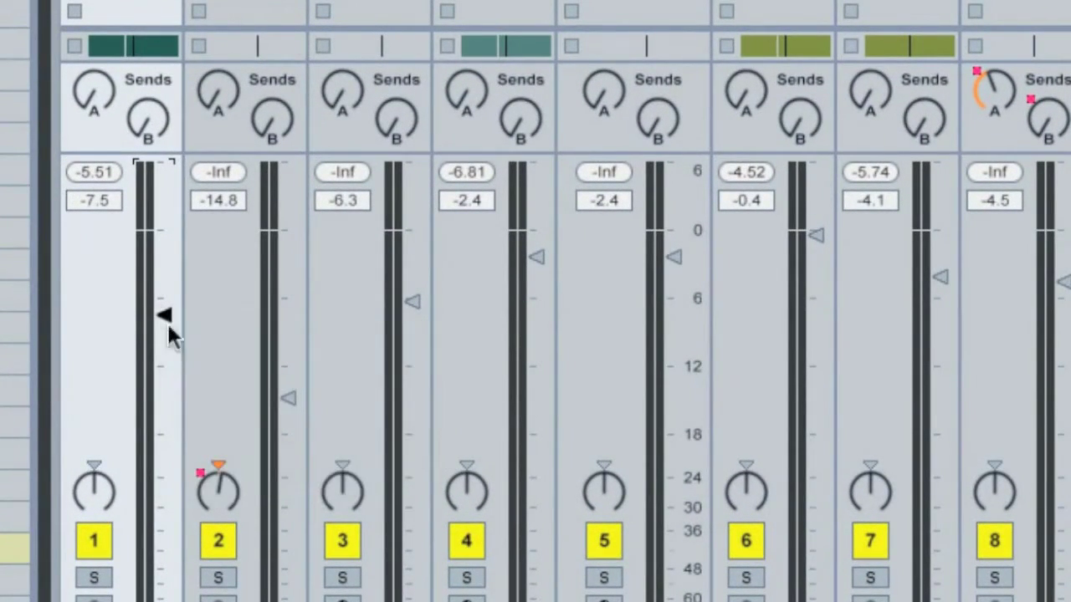
left_click_drag(166, 321, 166, 342)
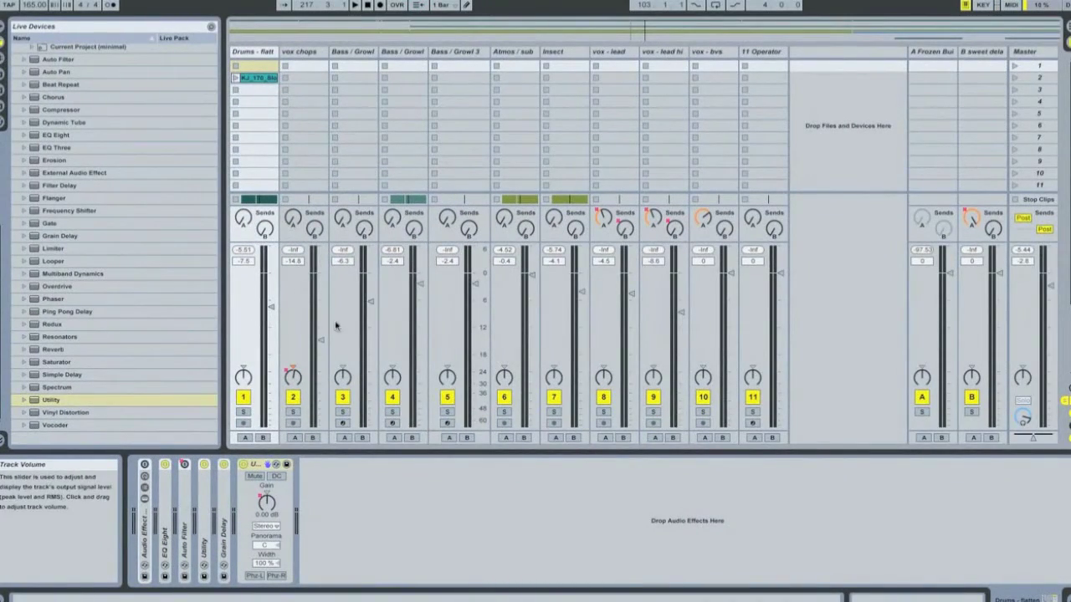
key("Tab")
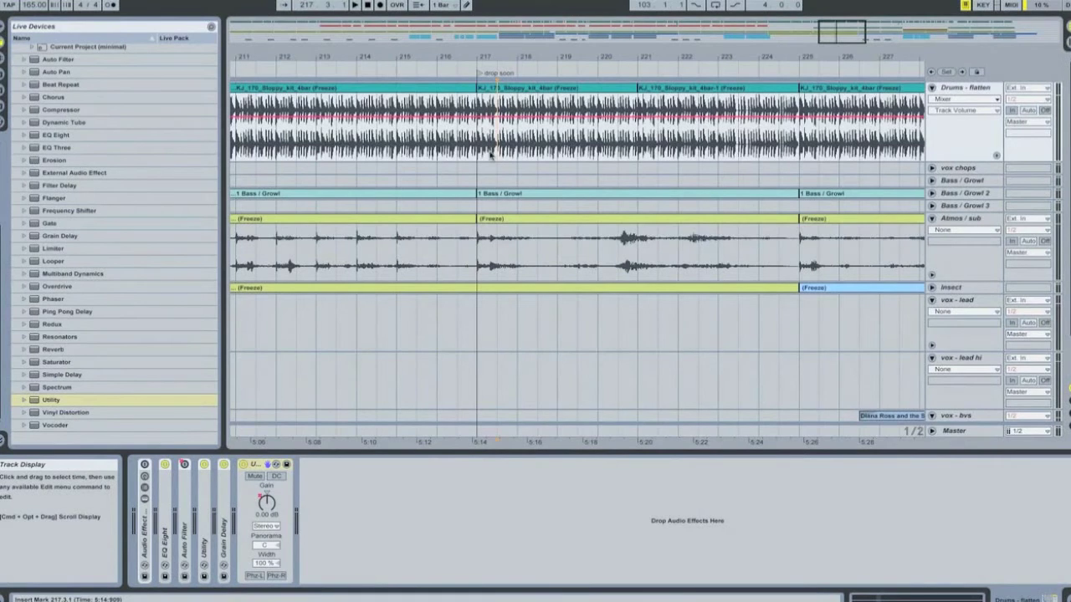
Step: Play from bar 217, show Utility Gain, and hand-set the Drums fader to -6.9 dB
key("space")
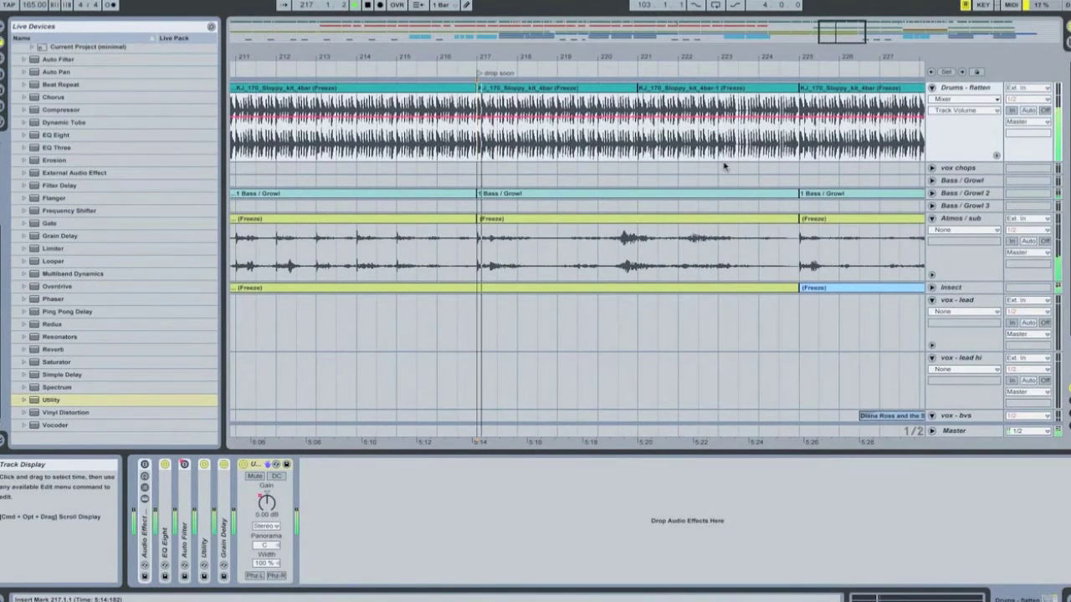
left_click_drag(266, 500, 266, 508)
left_click(266, 502)
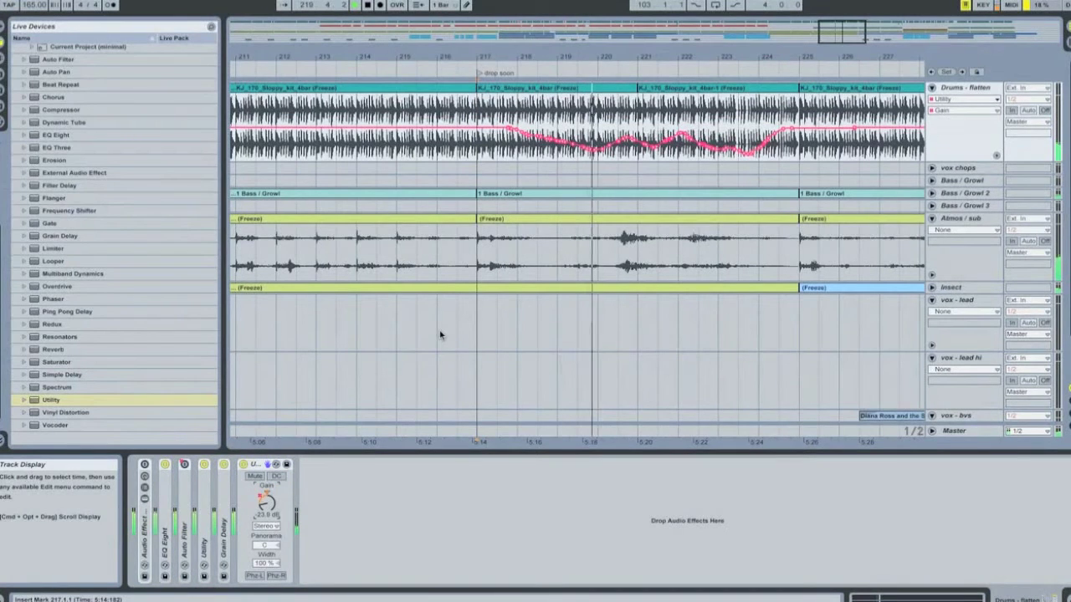
key("Tab")
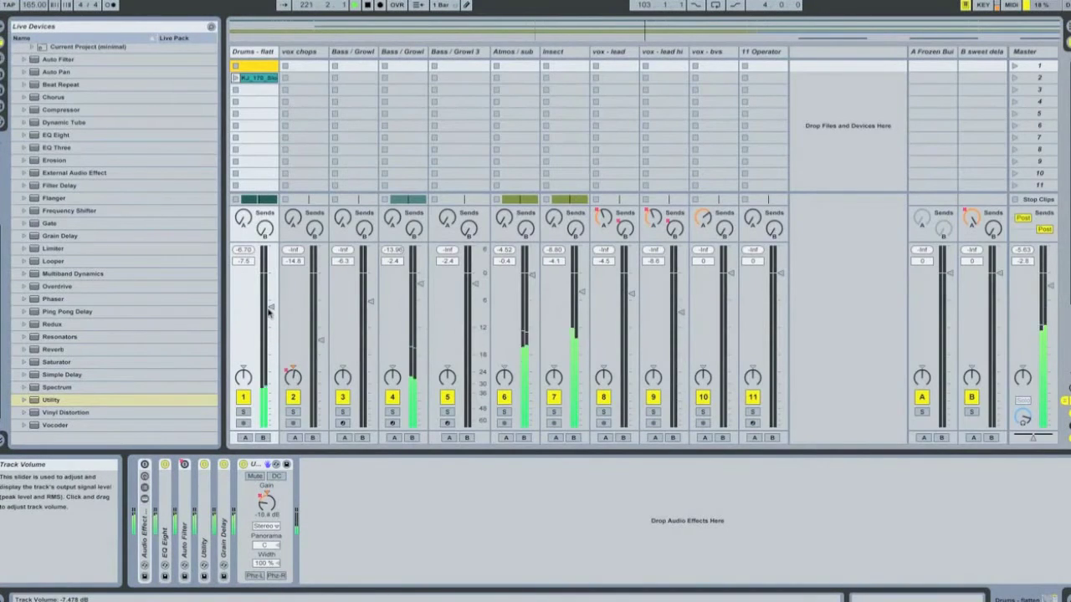
left_click_drag(270, 307, 271, 308)
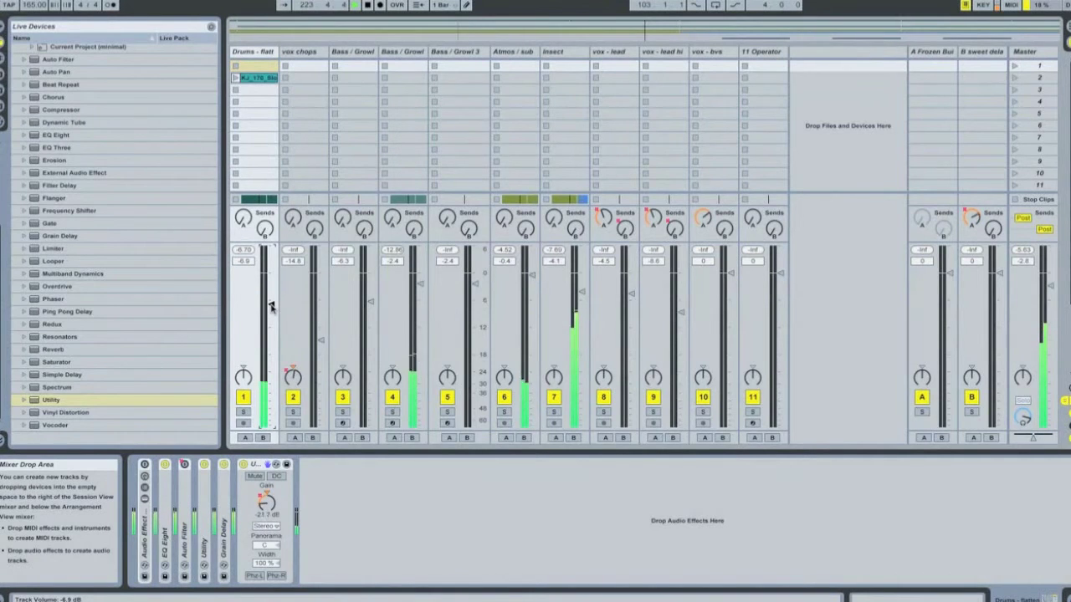
key("Tab")
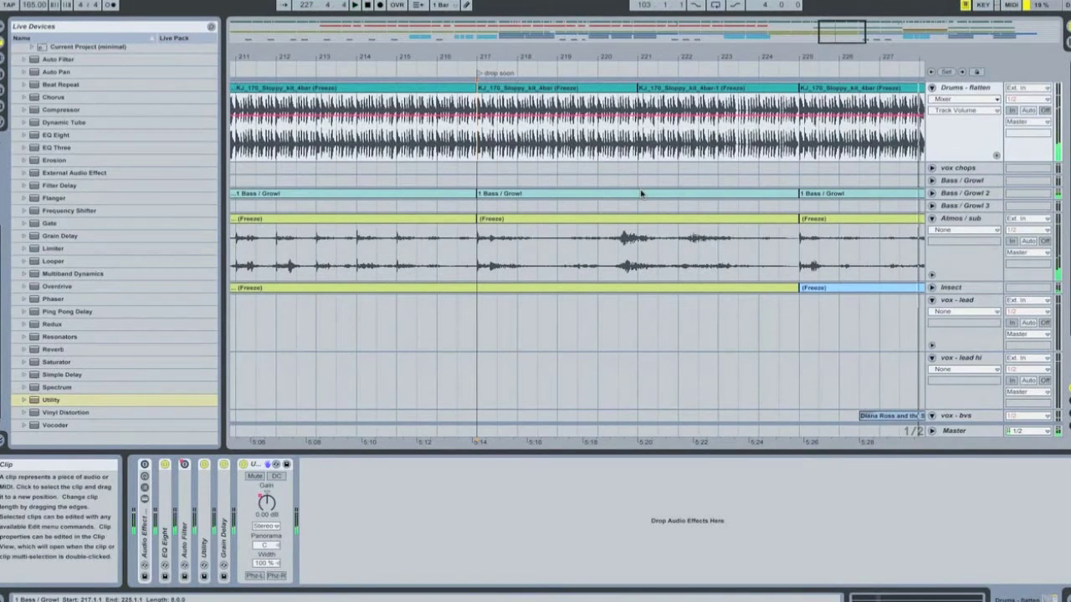
Step: Zoom in around bar 222, show the Utility Gain envelope, and play from bar 215
left_click(687, 58)
left_click_drag(687, 59, 642, 57)
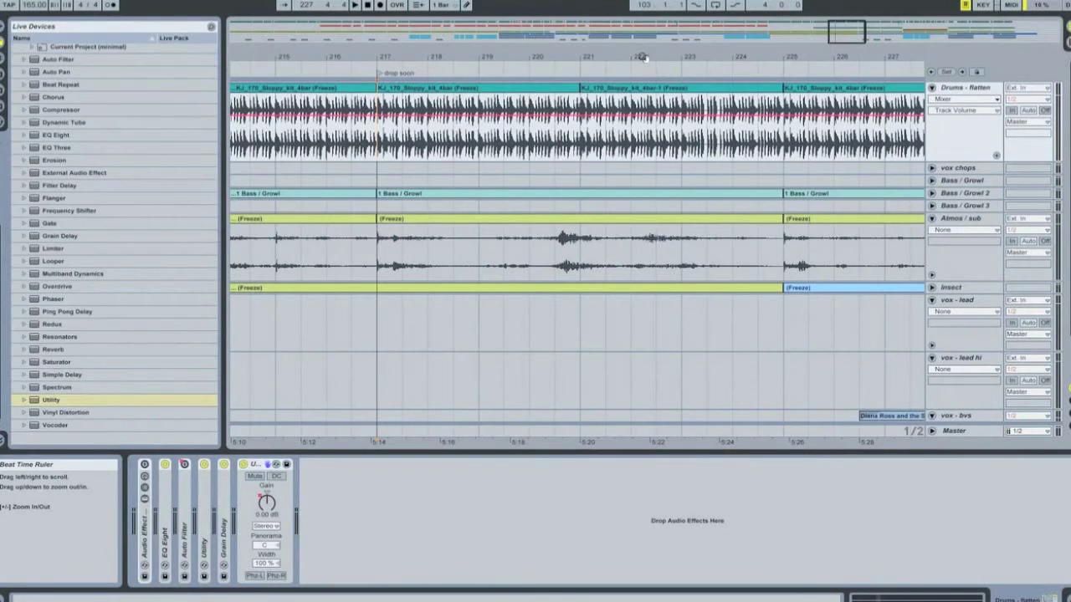
left_click(266, 502)
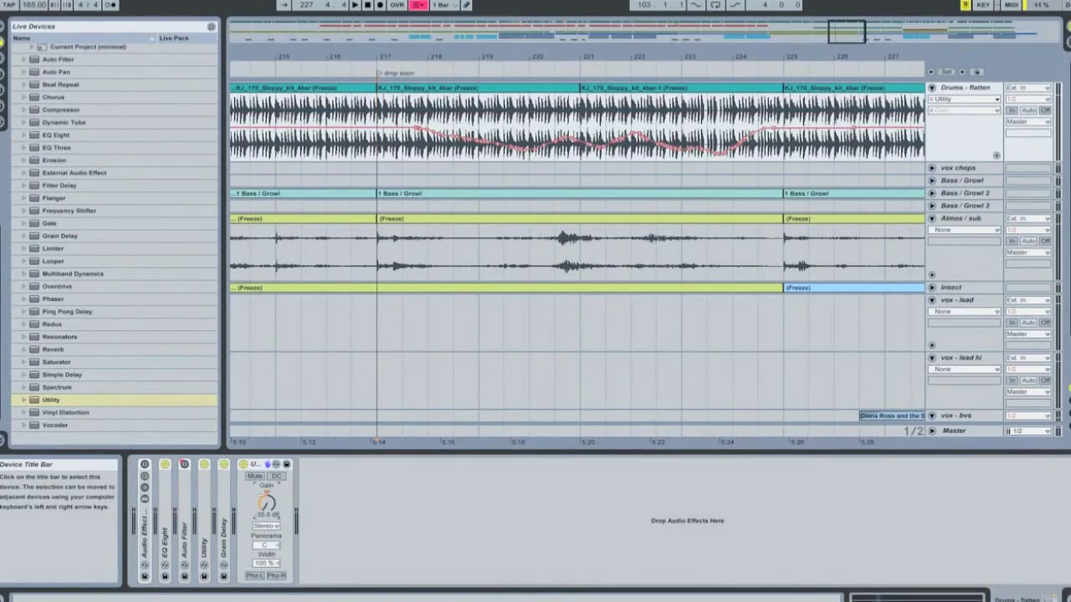
left_click_drag(266, 502, 268, 523)
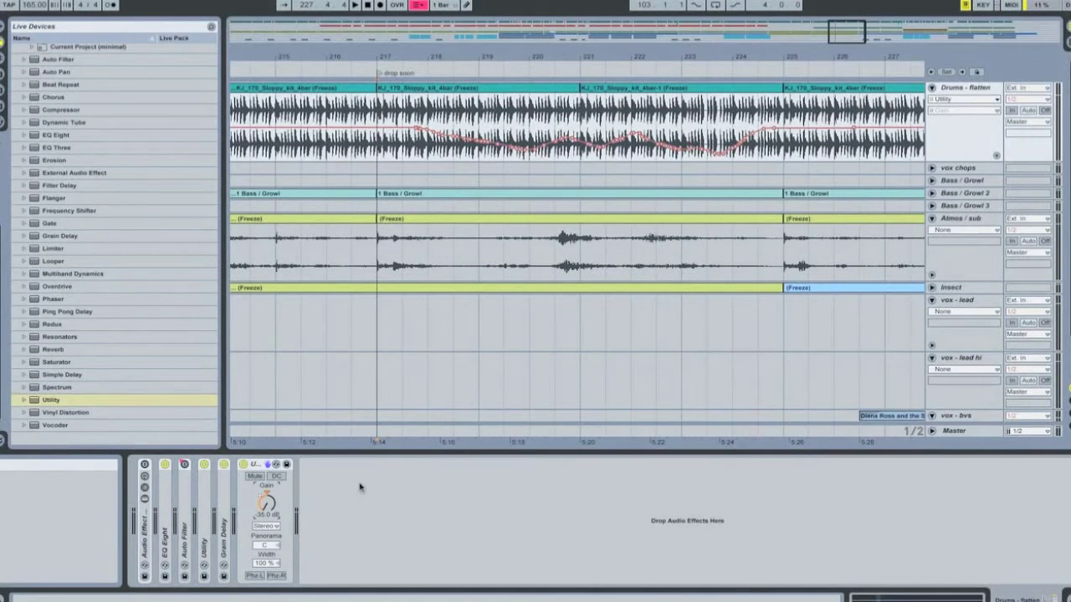
left_click_drag(343, 65, 349, 60)
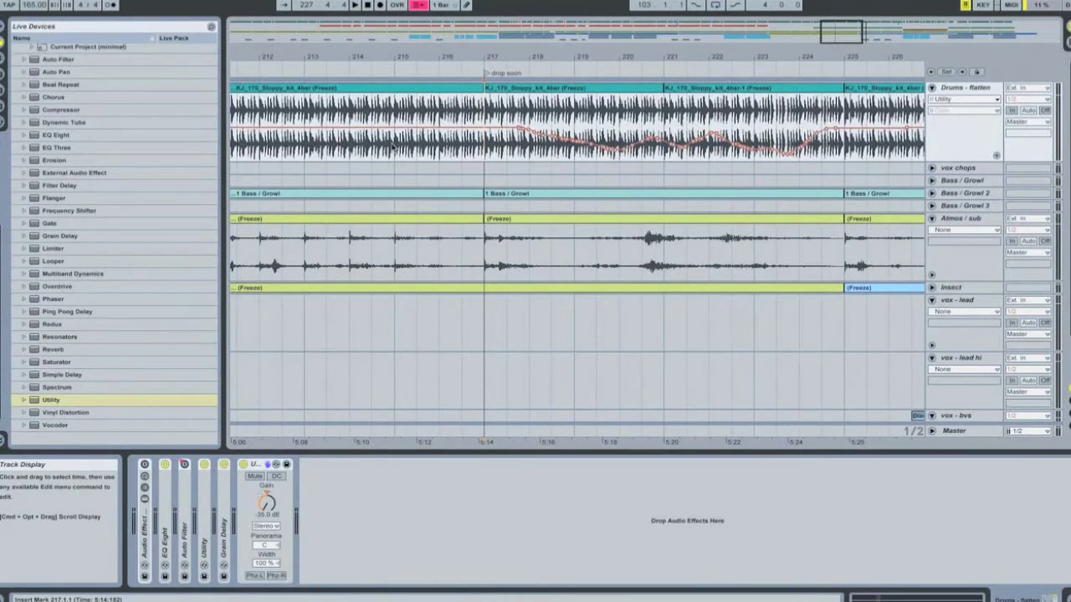
left_click(393, 75)
key("Tab")
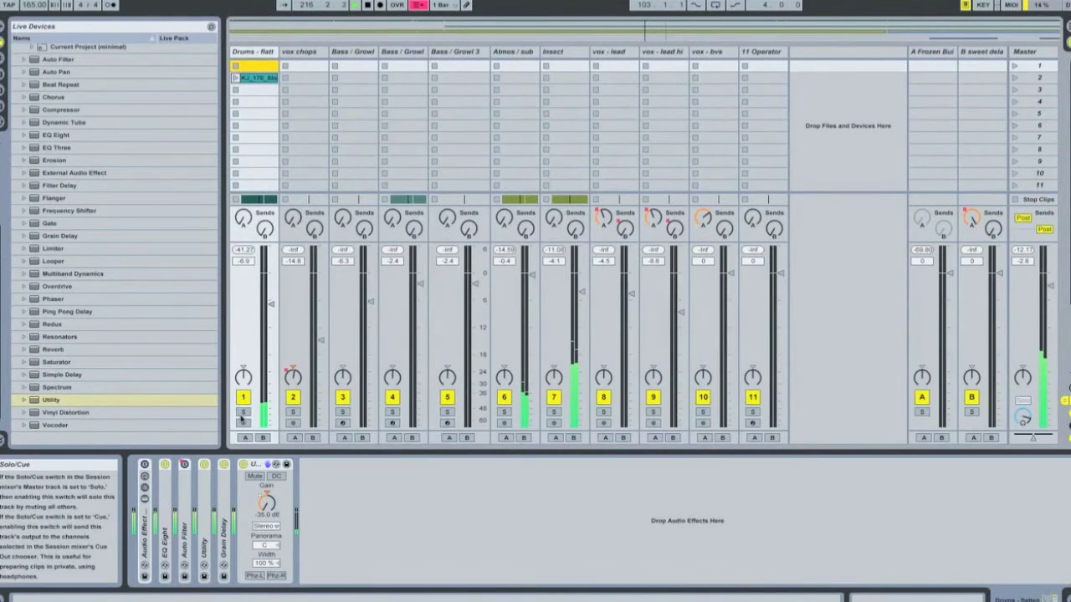
key("Tab")
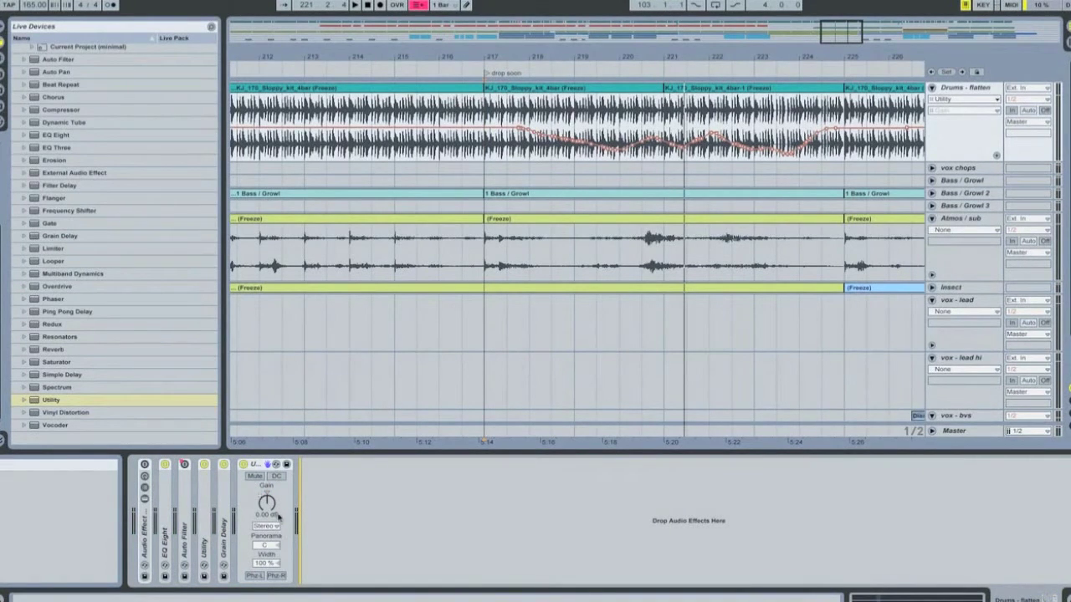
Step: Replace the Drums Utility with an Audio Effect Rack placed after Grain Delay
left_click(264, 464)
key("Delete")
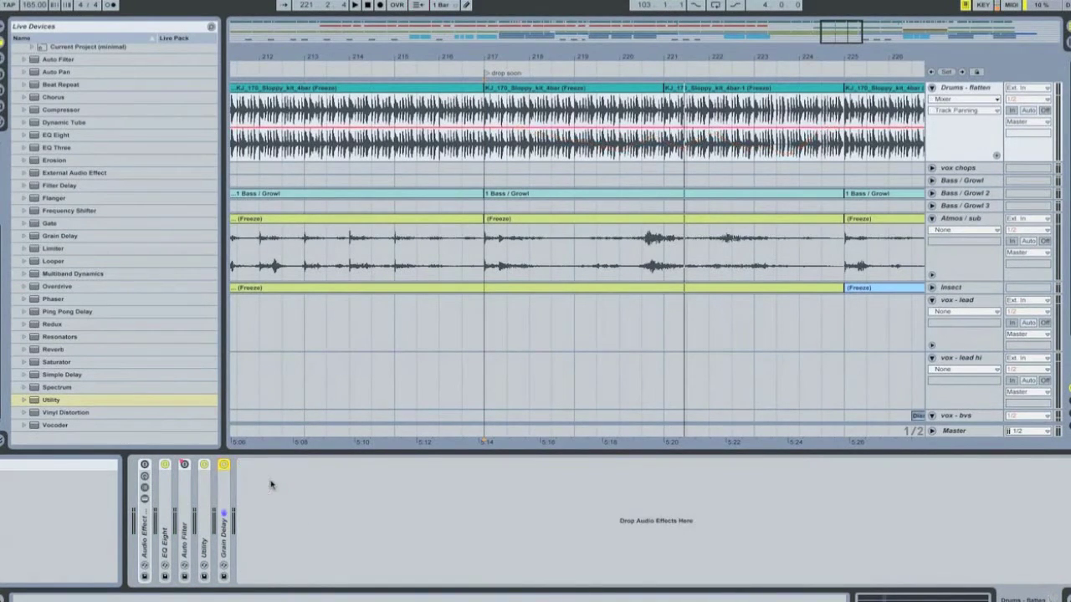
scroll(50, 226, "up", 5)
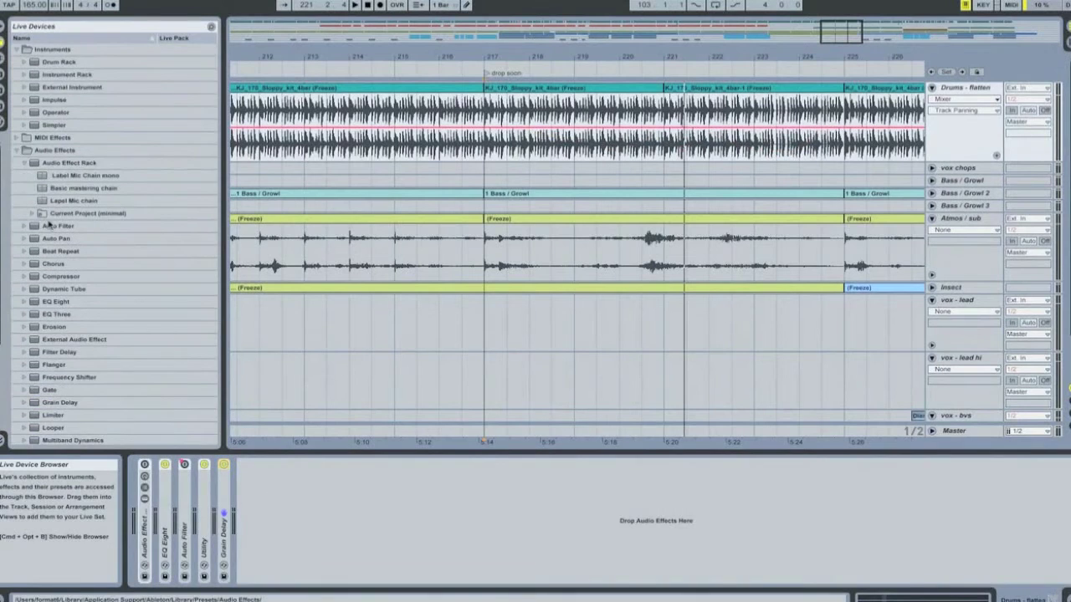
left_click(88, 99)
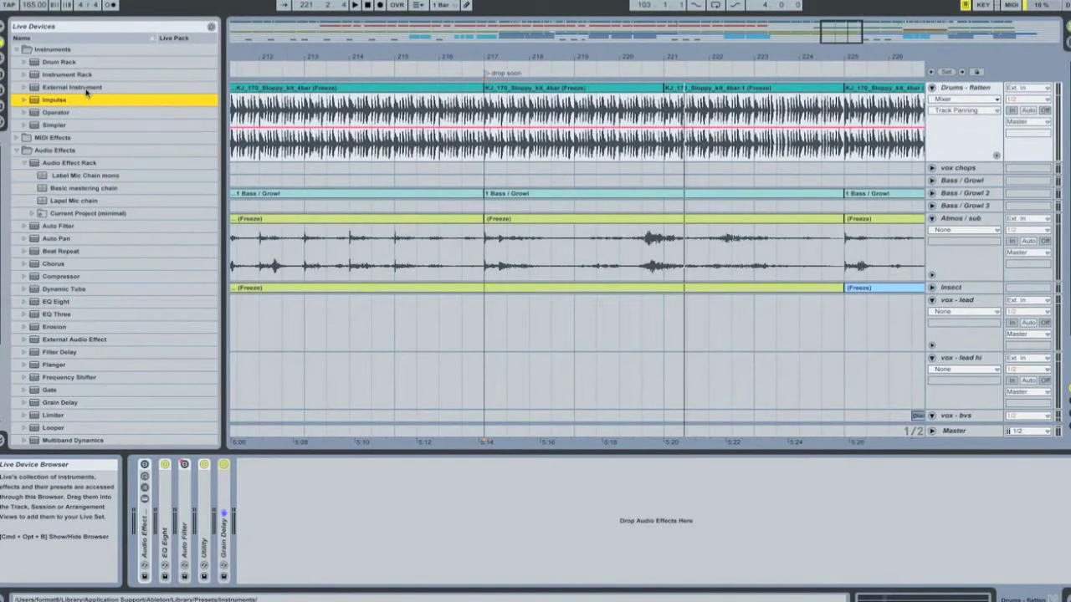
left_click(63, 163)
left_click_drag(326, 486, 273, 507)
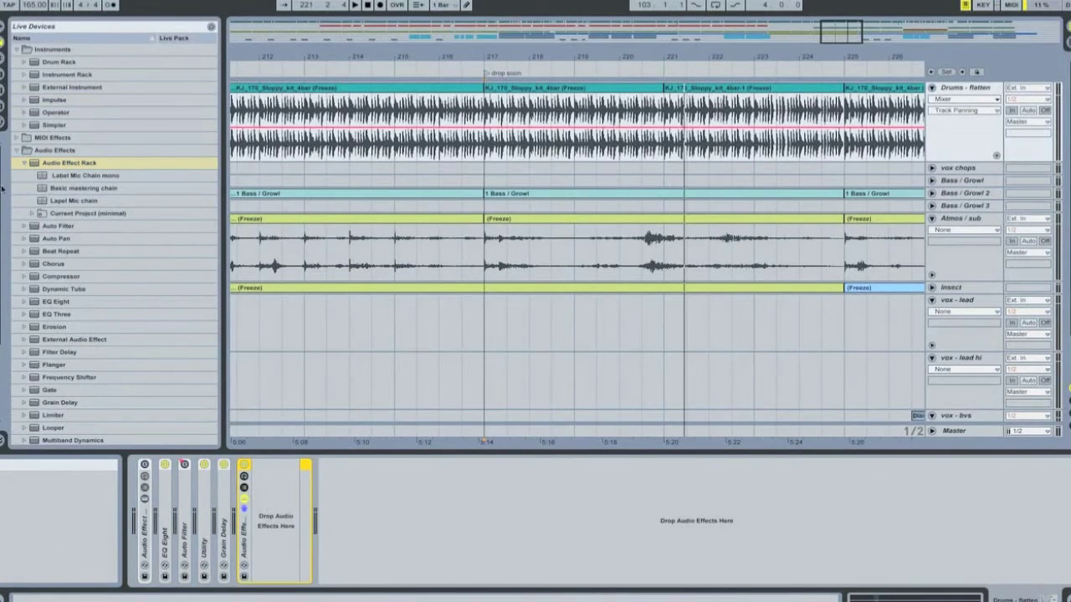
key("Left")
key("Left")
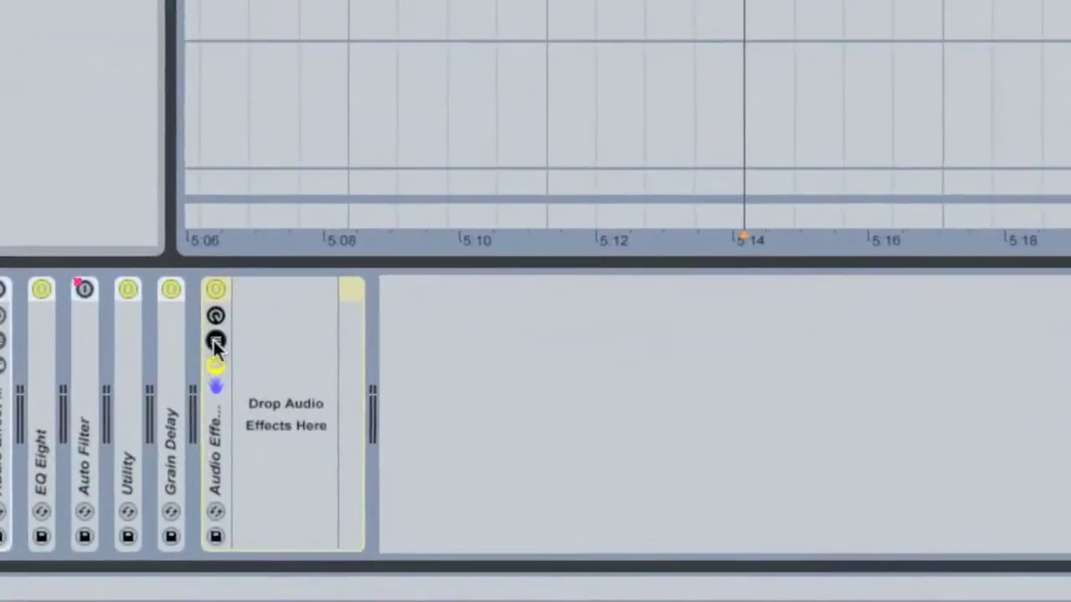
Step: Create a chain in the rack and adjust its chain volume
left_click(242, 481)
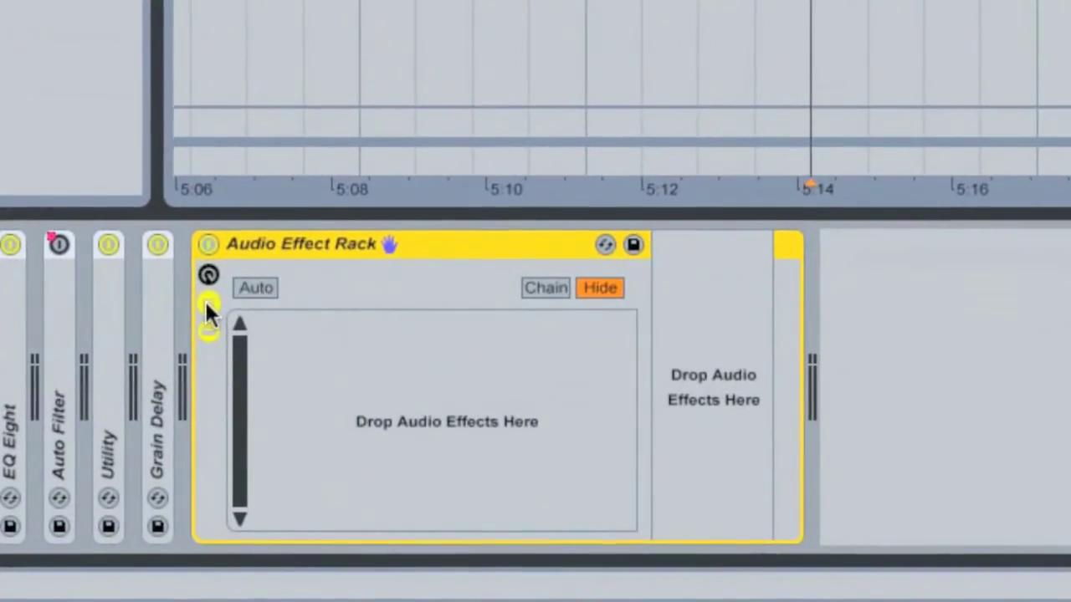
right_click(423, 390)
left_click(473, 405)
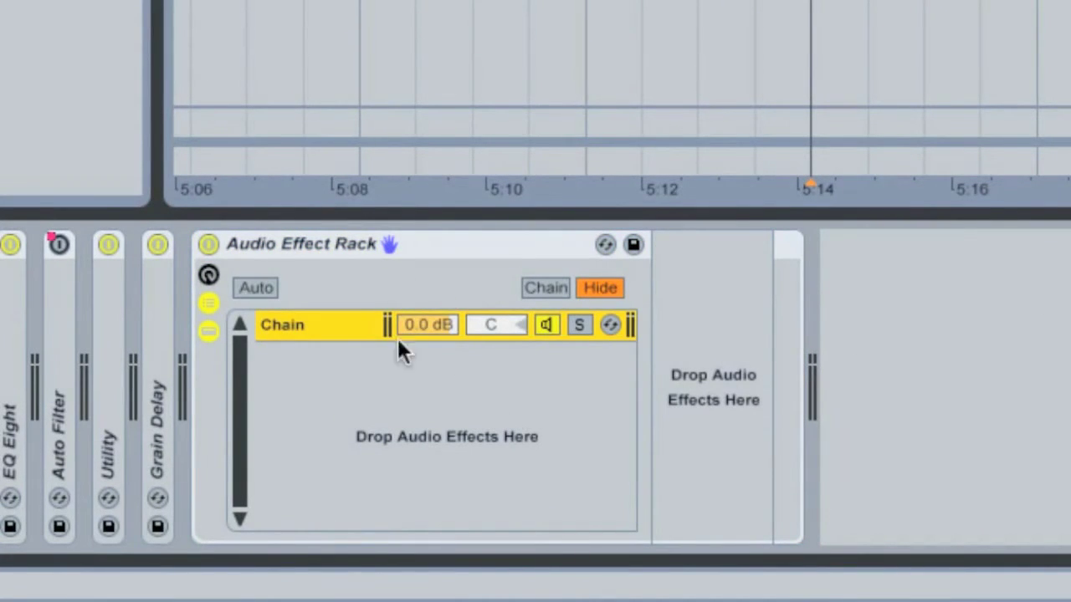
left_click_drag(423, 322, 422, 251)
Step: Push the Drums fader to its extremes in the mixer, then undo back to -6.9 dB
key("Tab")
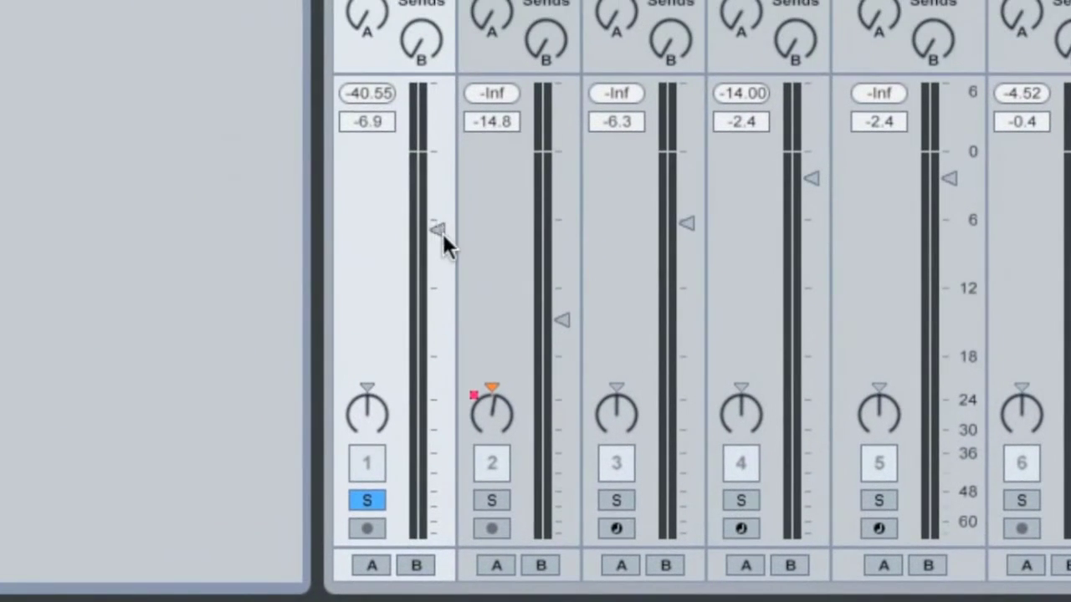
left_click_drag(398, 138, 399, 443)
left_click_drag(437, 535, 438, 86)
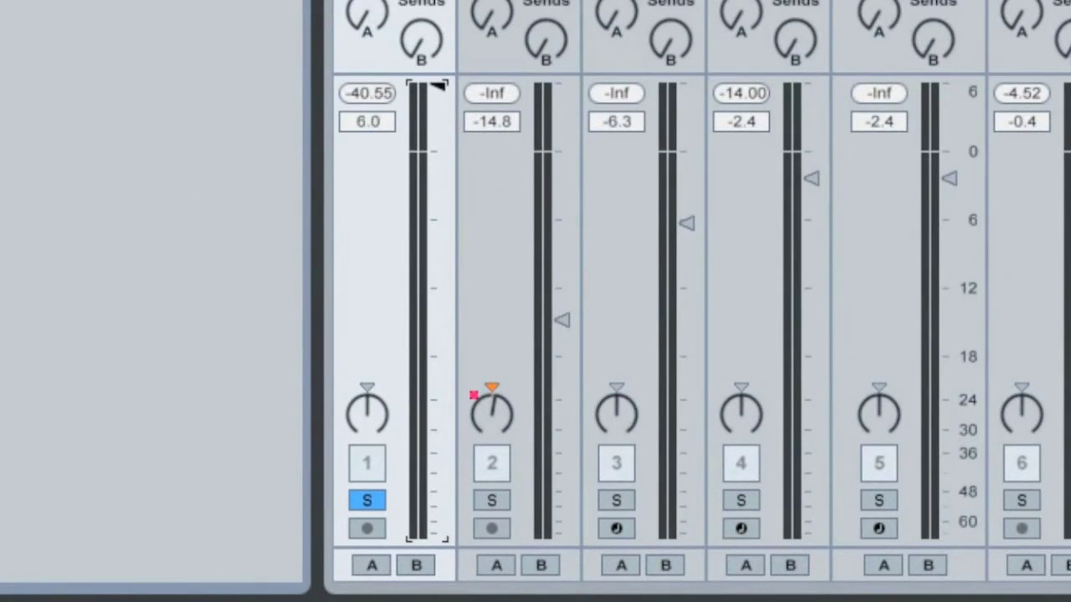
key("ctrl+z")
key("ctrl+z")
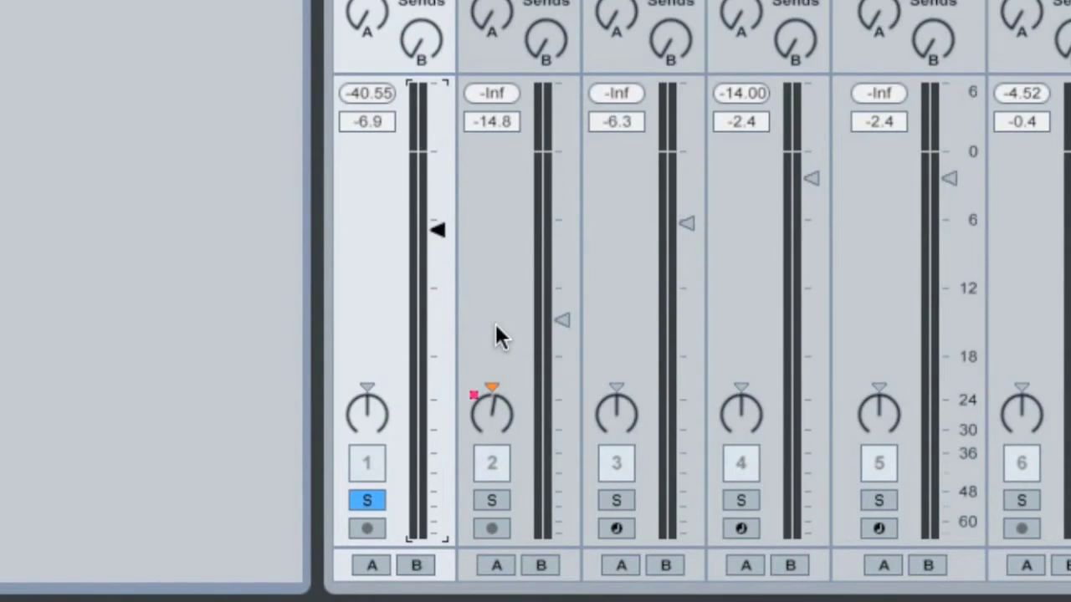
key("Tab")
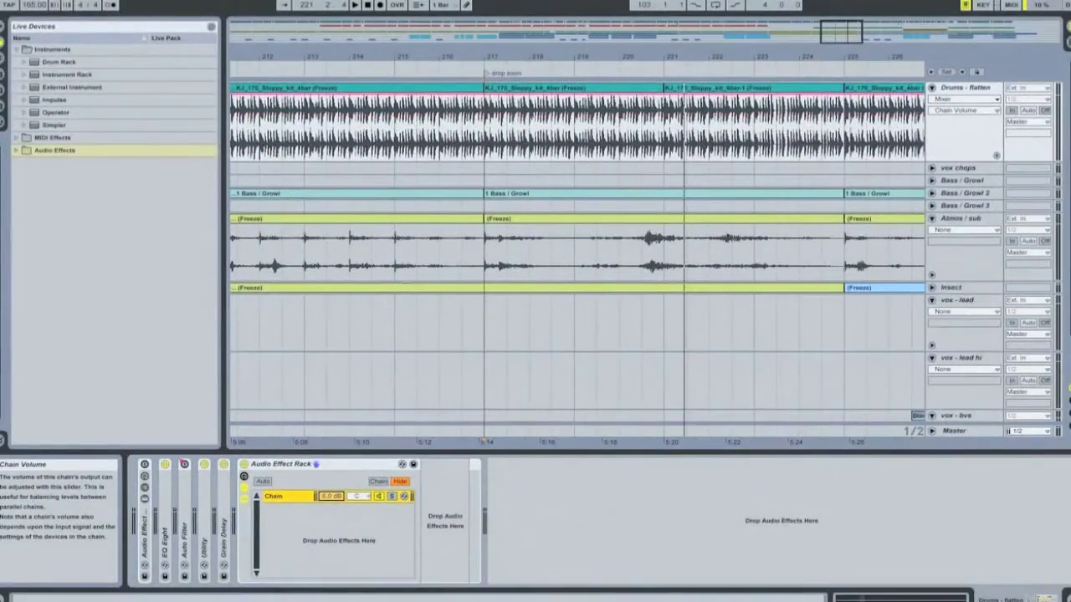
Step: Record a Chain Volume dip on Drums over bars 217.3.1–221.1.1
left_click(489, 268)
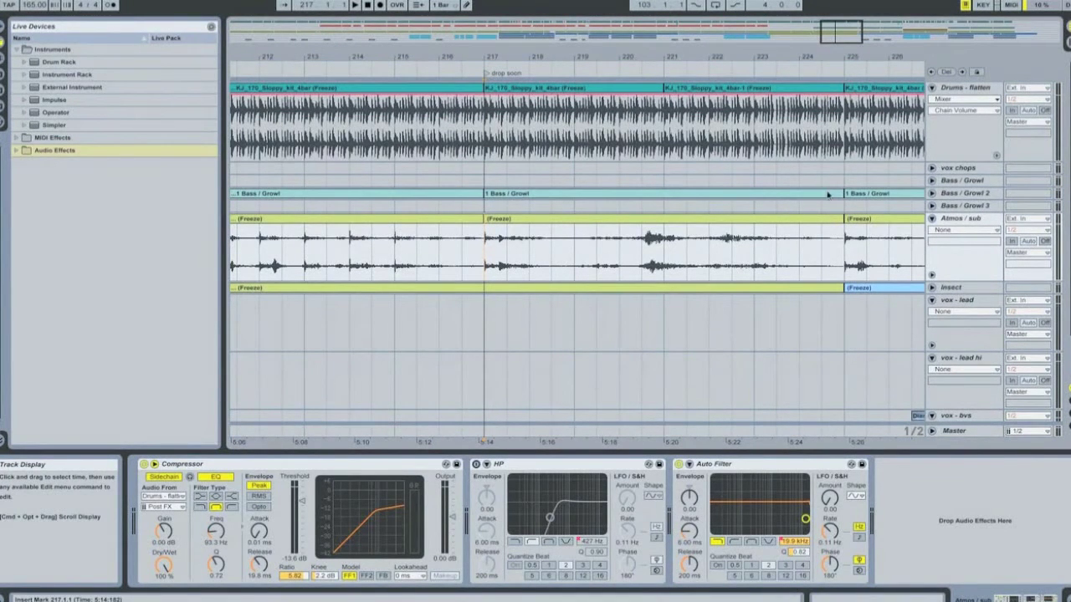
left_click(962, 87)
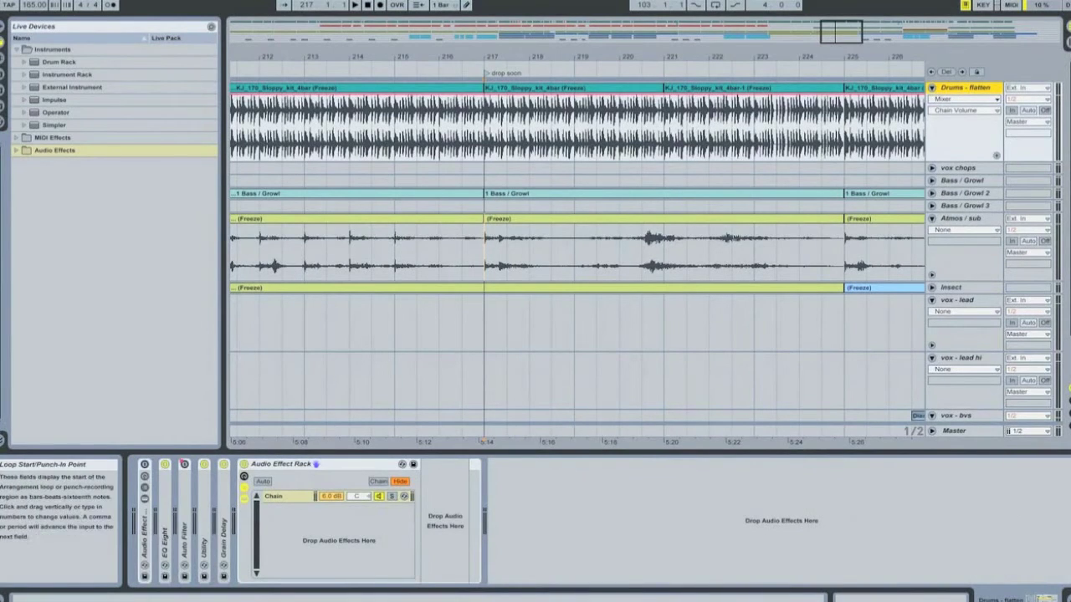
left_click(380, 5)
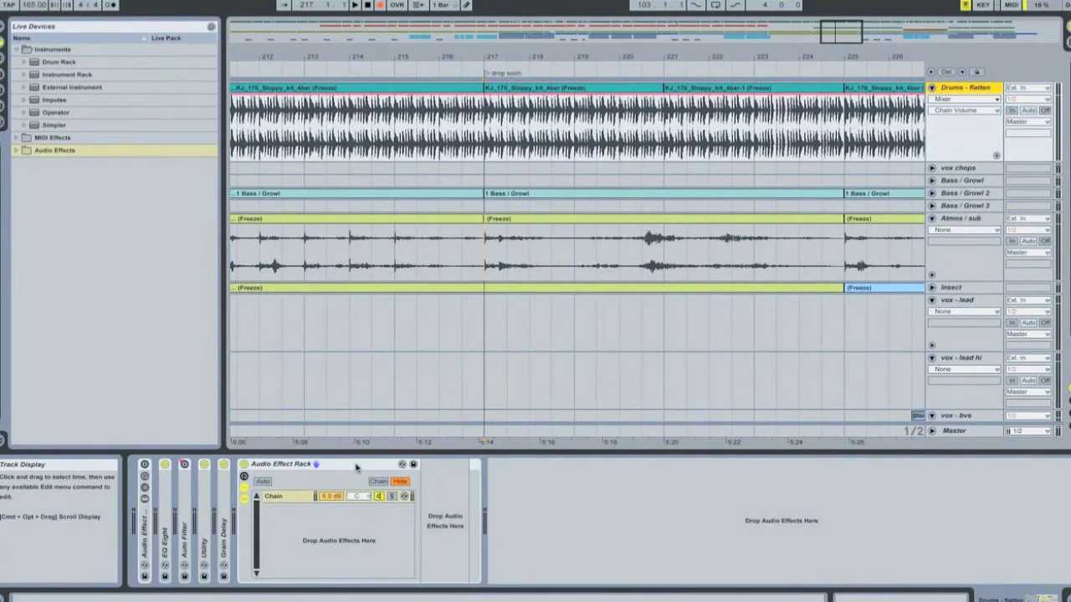
left_click(332, 499)
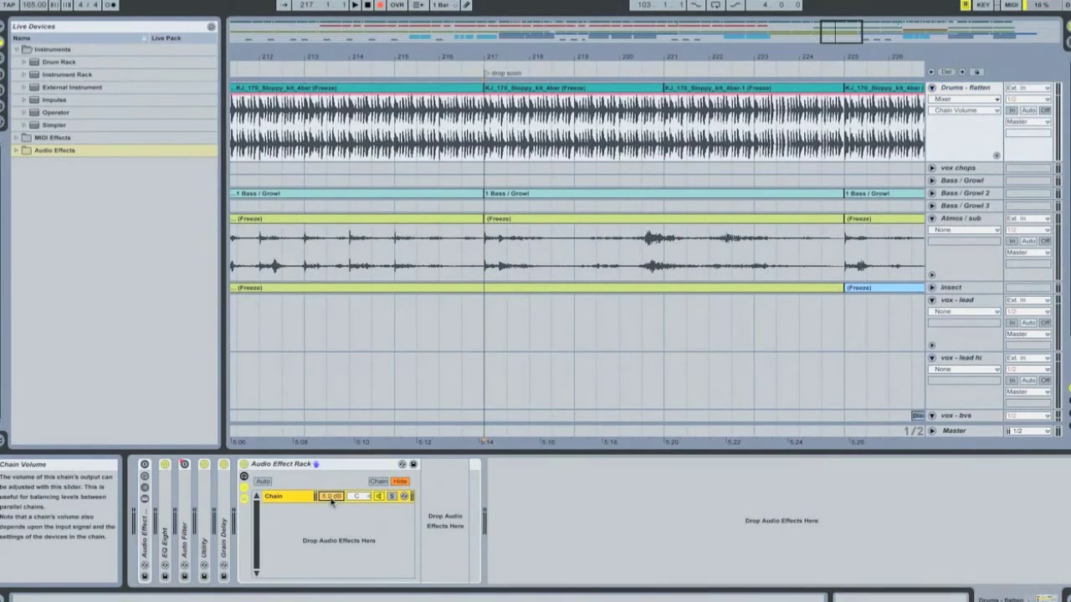
mouse_move(331, 498)
left_mouse_down()
mouse_move(331, 585)
mouse_move(332, 500)
left_mouse_up()
key("space")
key("space")
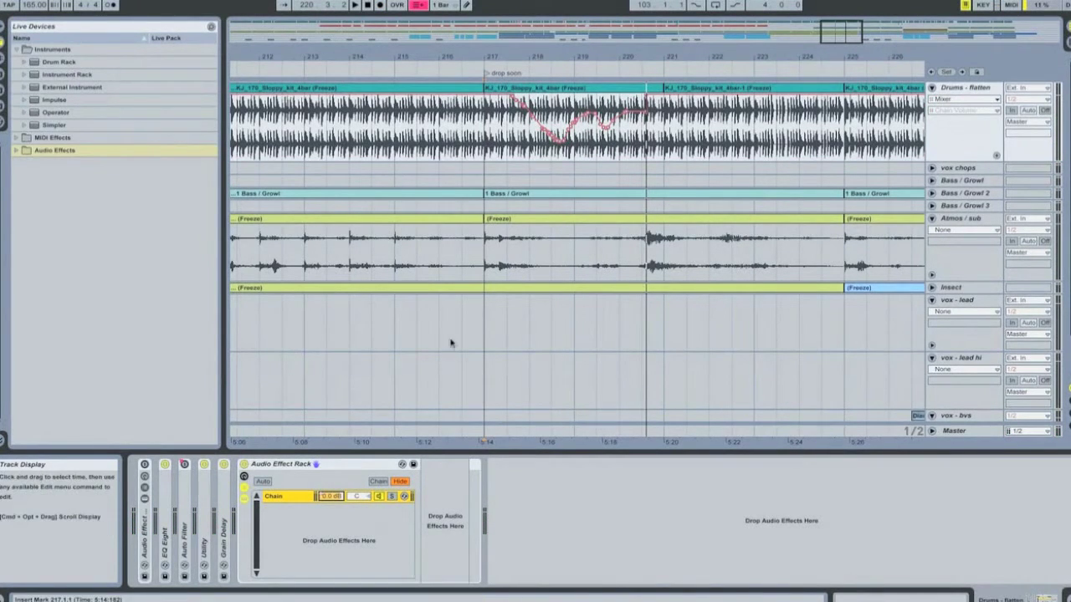
left_click(502, 136)
left_click_drag(505, 127, 657, 123)
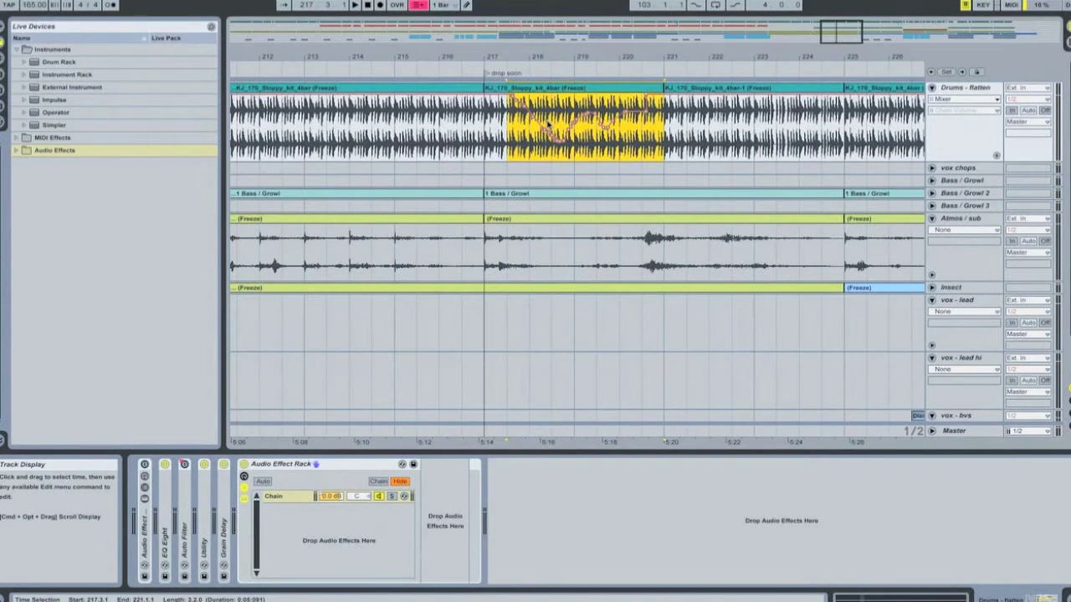
key("Tab")
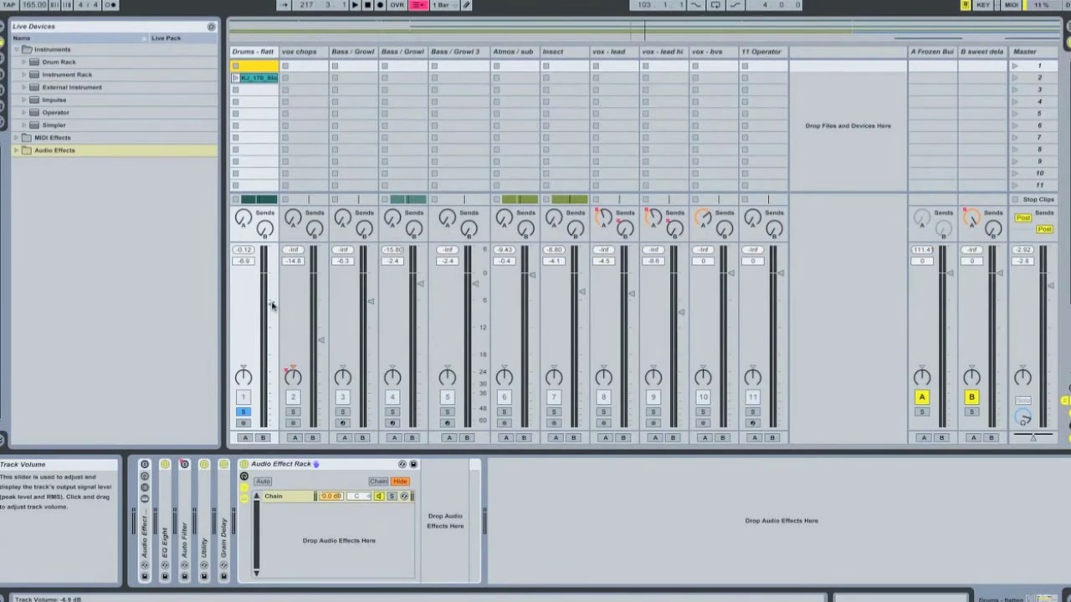
Step: Select scene 3, then set the playback start point at bar 217
key("Down")
key("Down")
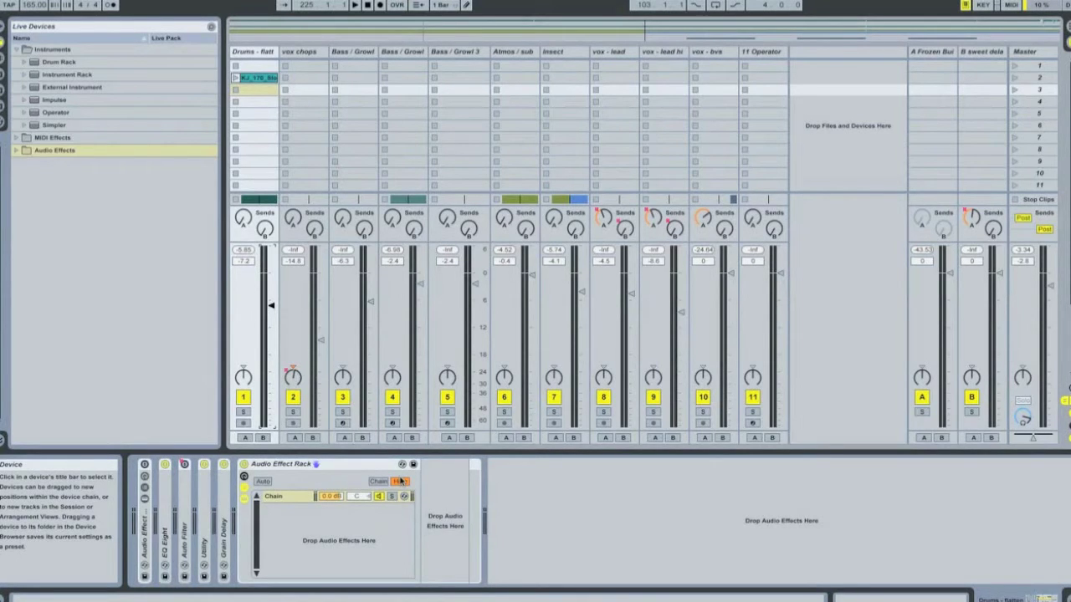
key("Tab")
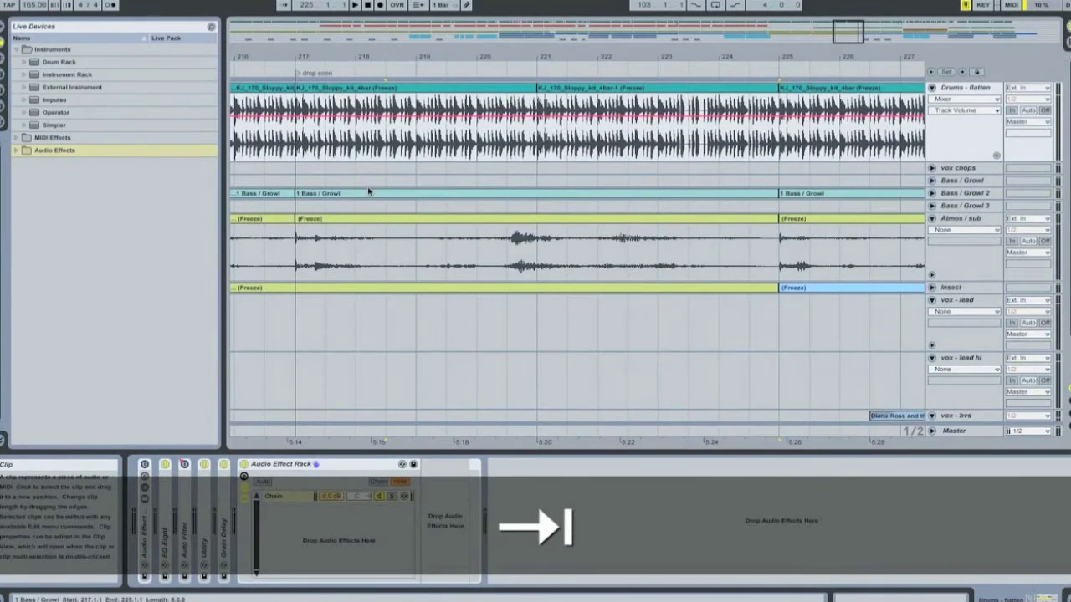
left_click(294, 150)
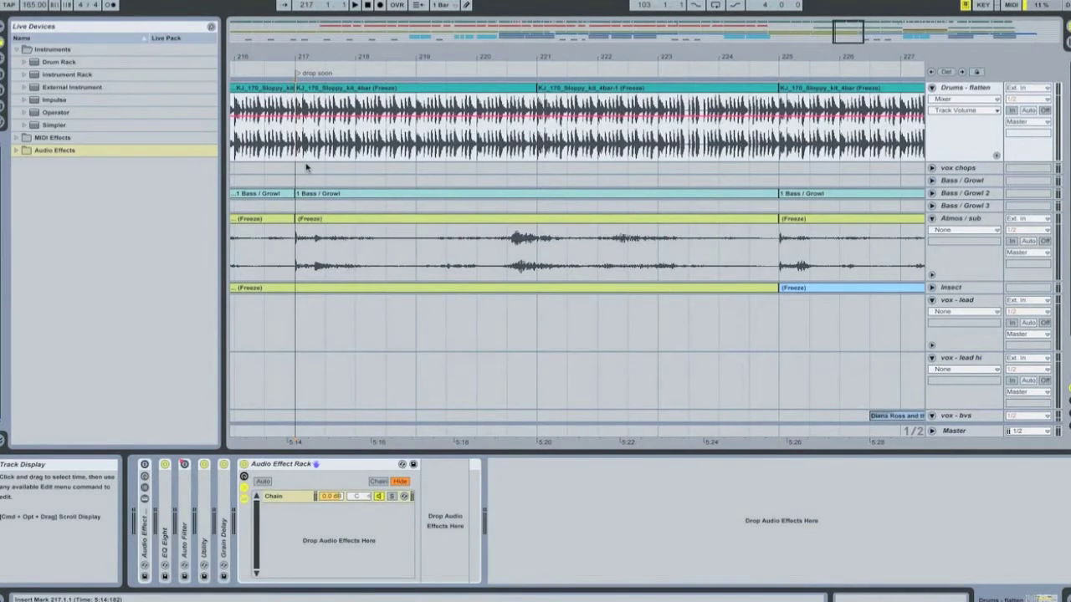
key("Tab")
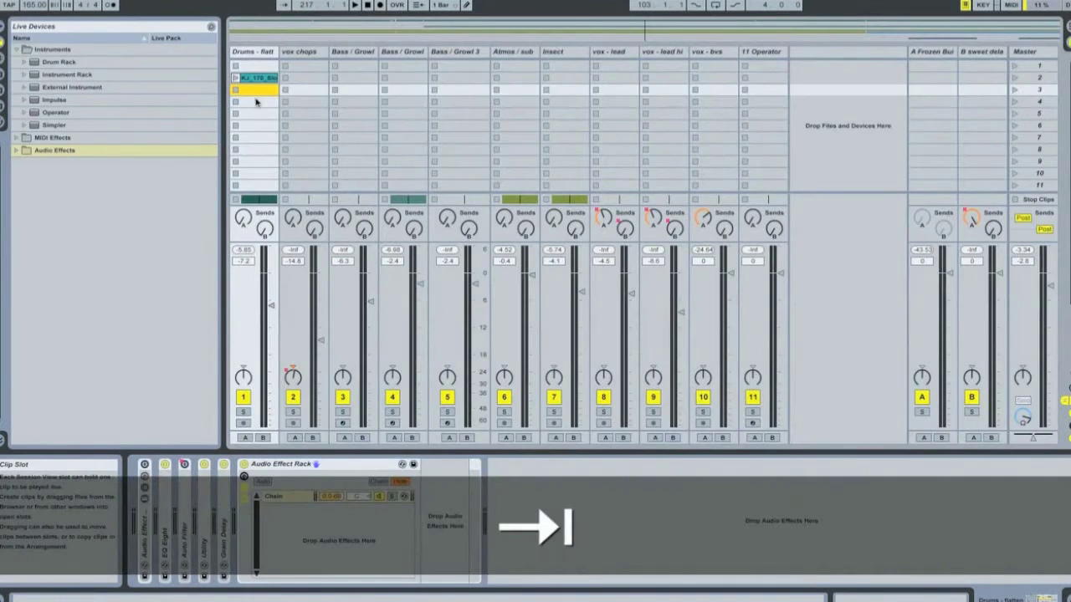
Step: With Arrangement Record armed, ride the Drums volume fader to record a wavy curve over bars 217–225
left_click(381, 5)
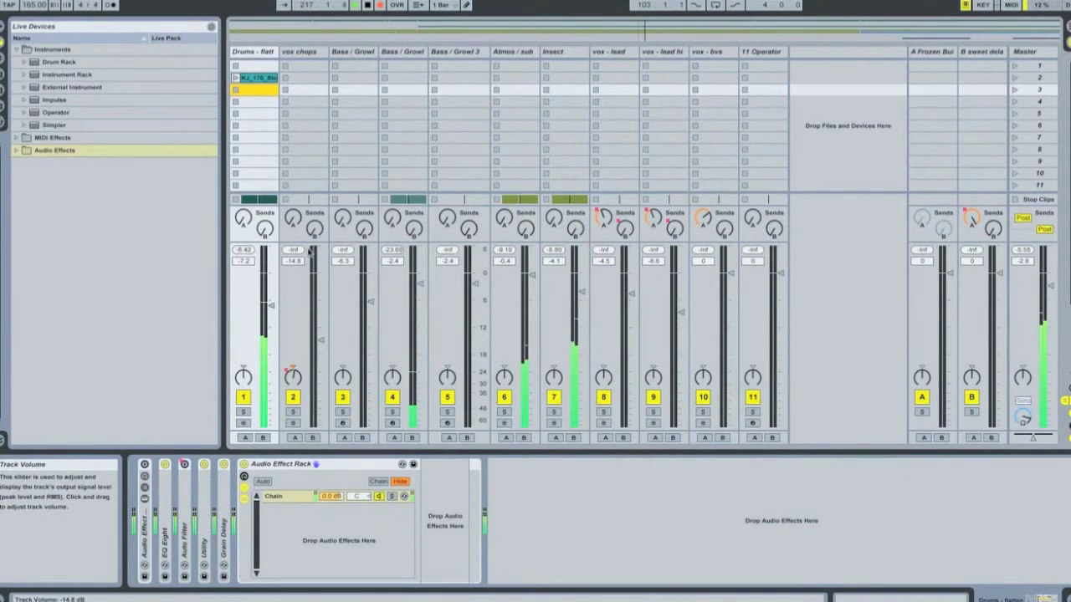
mouse_move(270, 305)
left_mouse_down()
mouse_move(270, 374)
mouse_move(270, 306)
left_mouse_up()
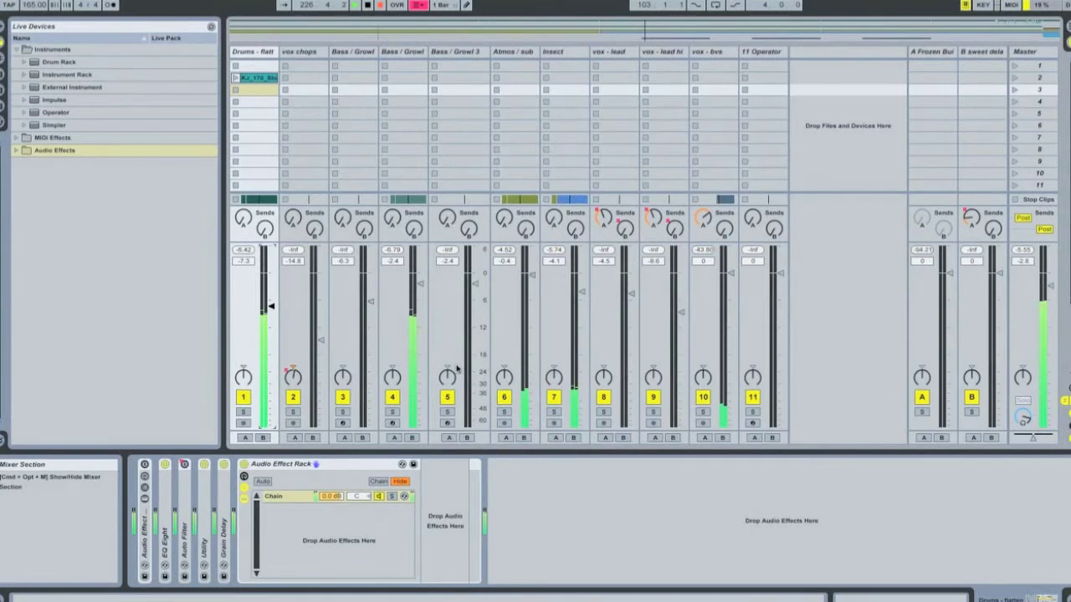
key("Tab")
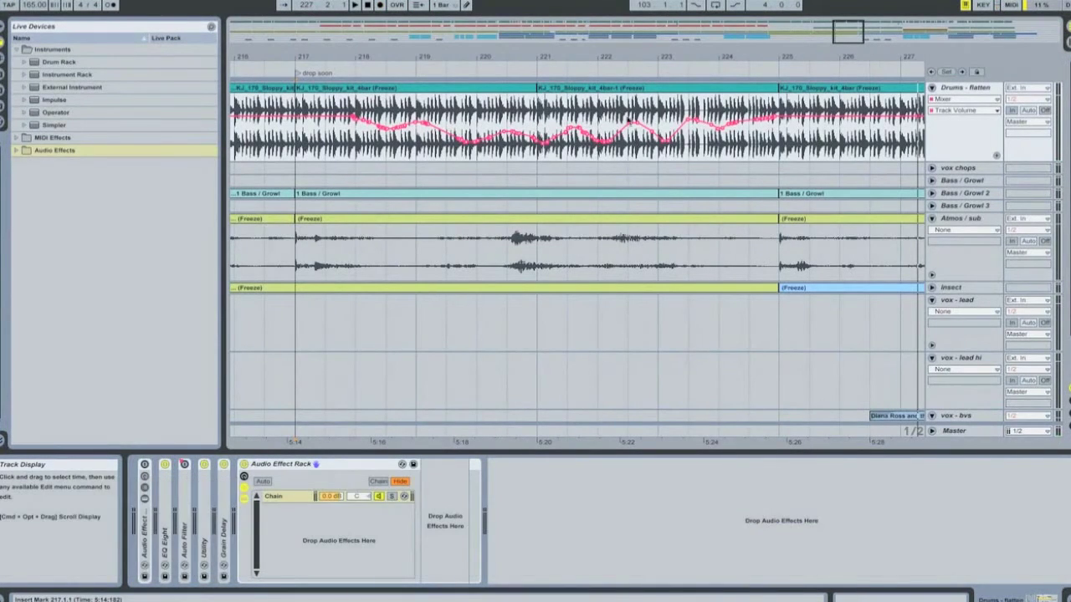
left_click_drag(601, 59, 627, 38)
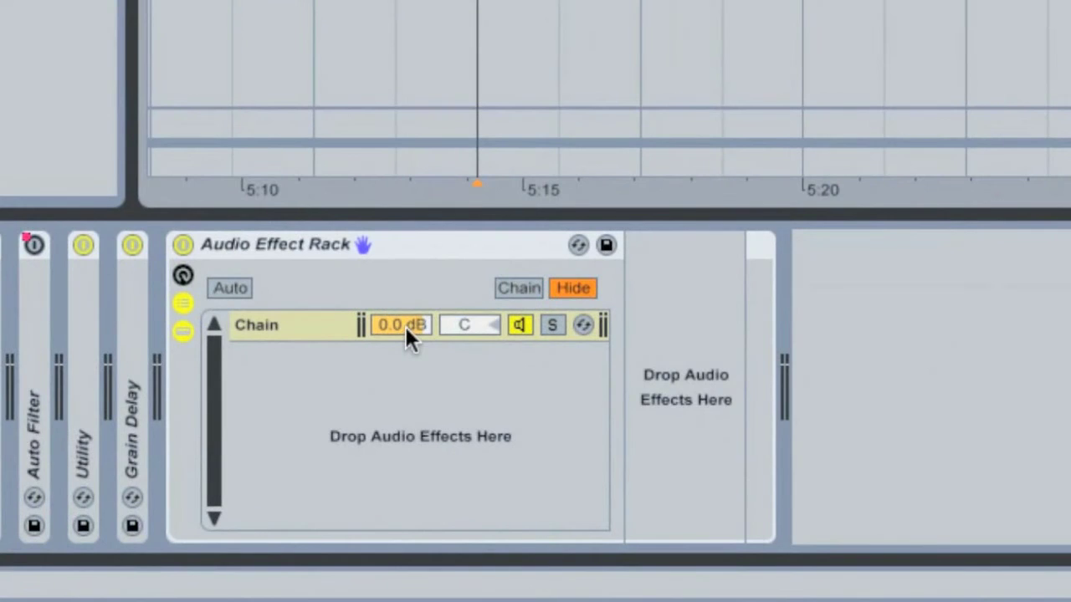
Step: Give the rack's Chain Volume and the Drums Track Volume their own automation lanes; insert mark at bar 225
right_click(405, 328)
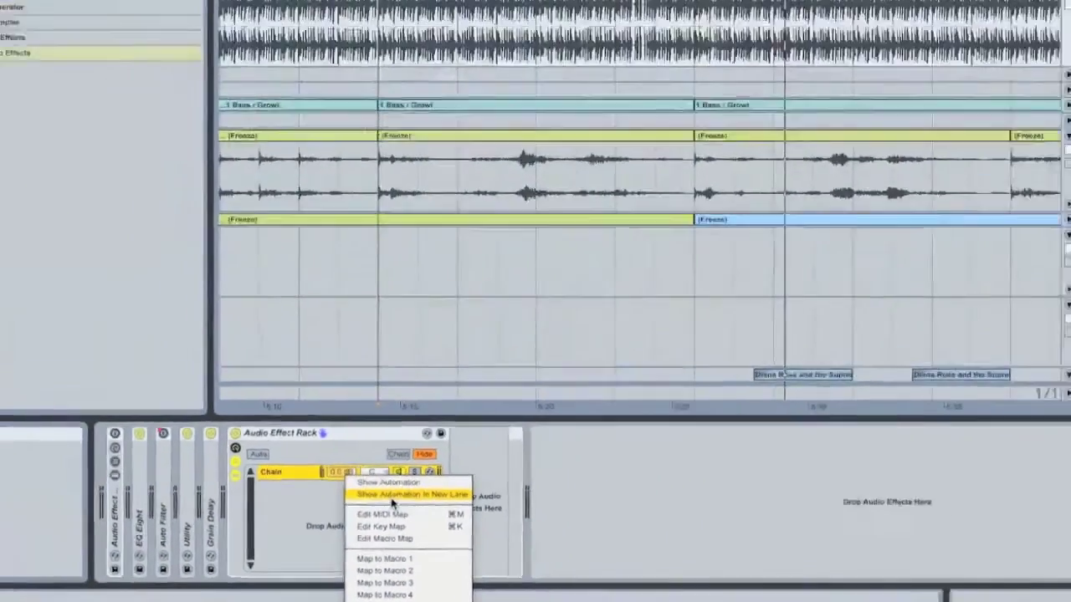
left_click(501, 373)
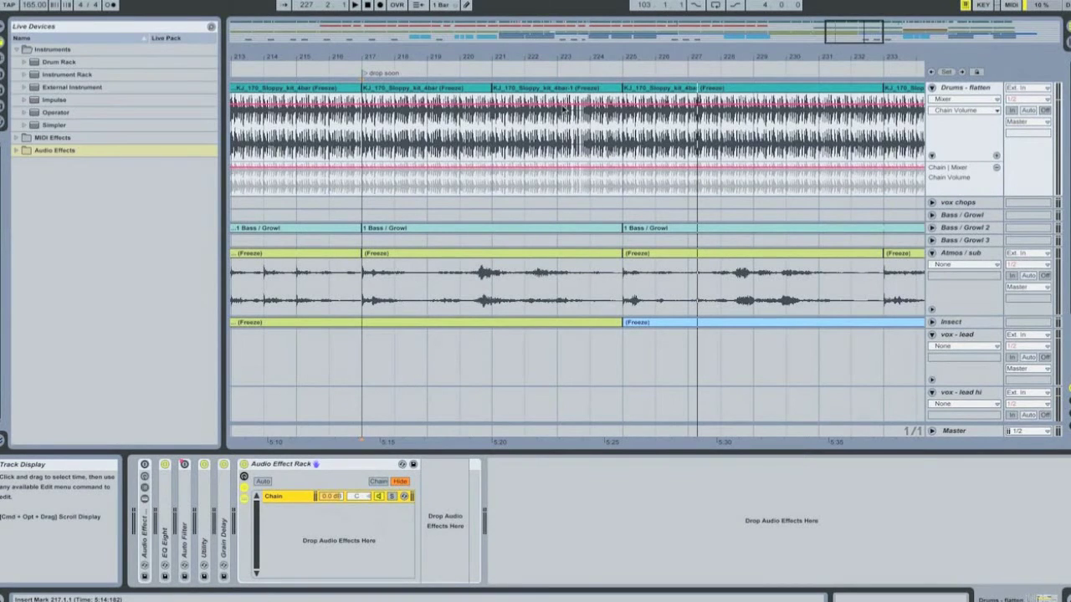
key("Tab")
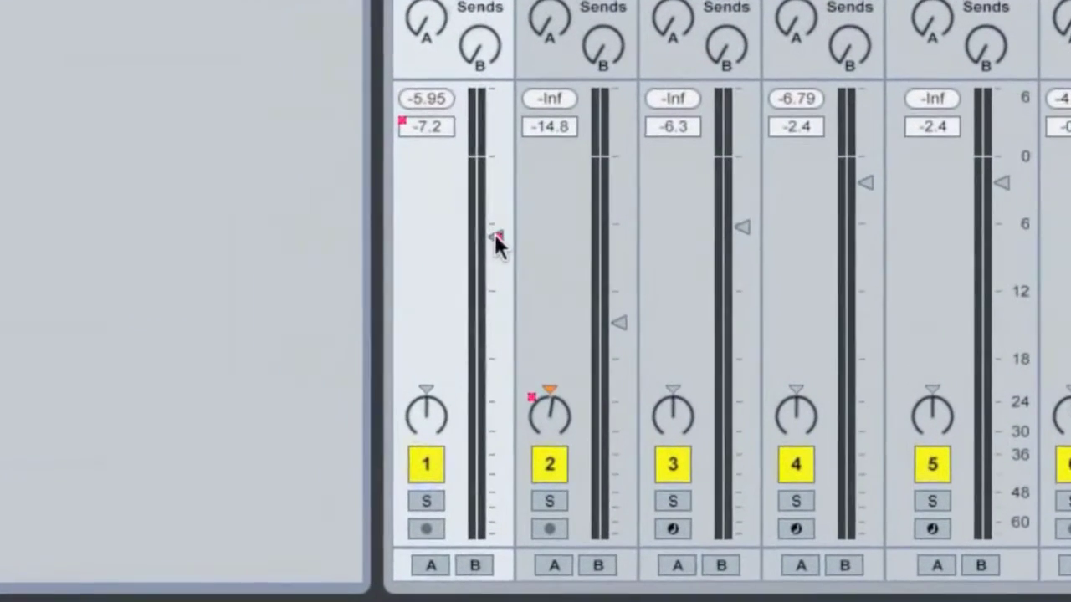
right_click(271, 305)
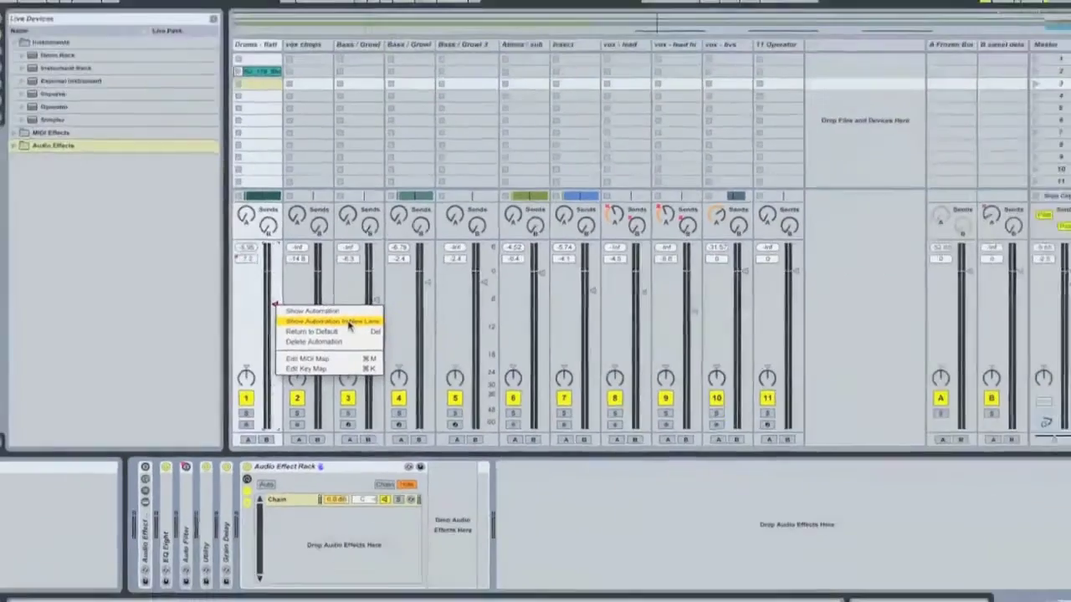
left_click(665, 277)
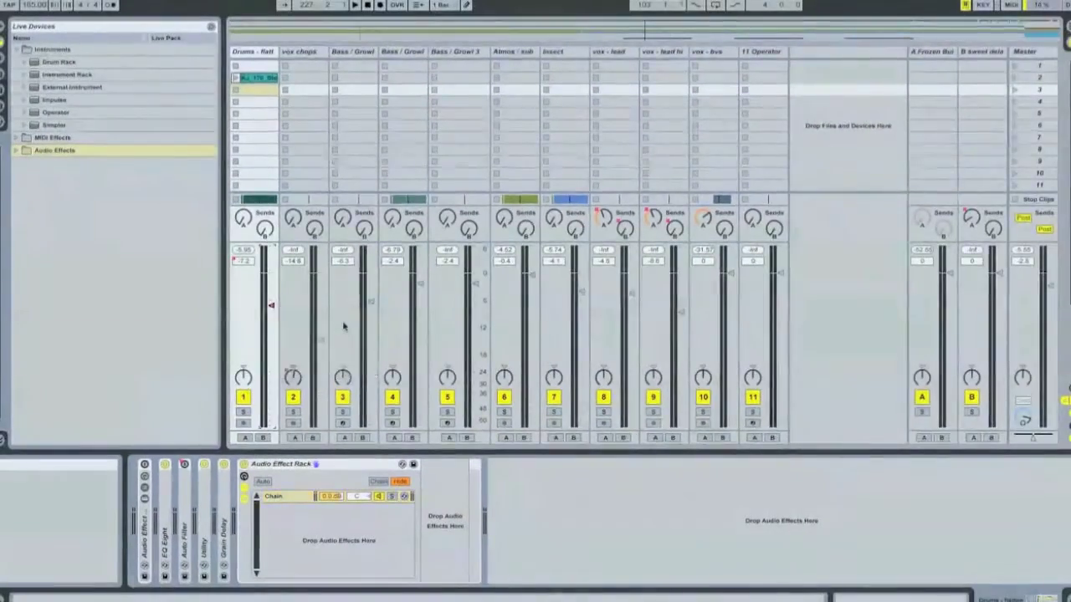
left_click(613, 190)
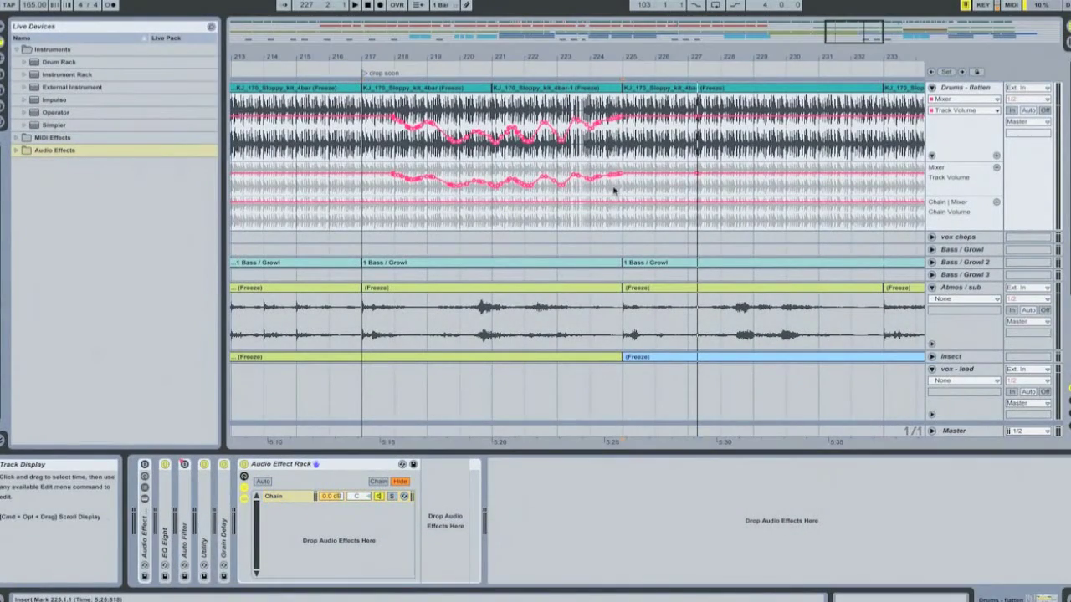
Step: Cut the Track Volume automation envelope from the Drums track across bars 1–281
left_click_drag(614, 58, 473, 66)
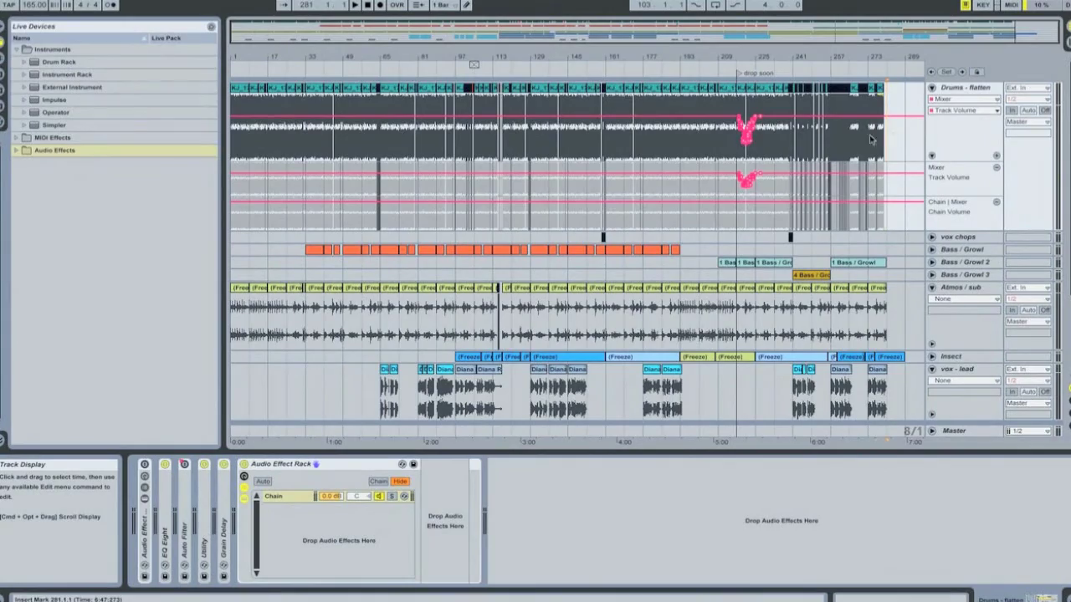
left_click_drag(870, 139, 218, 159)
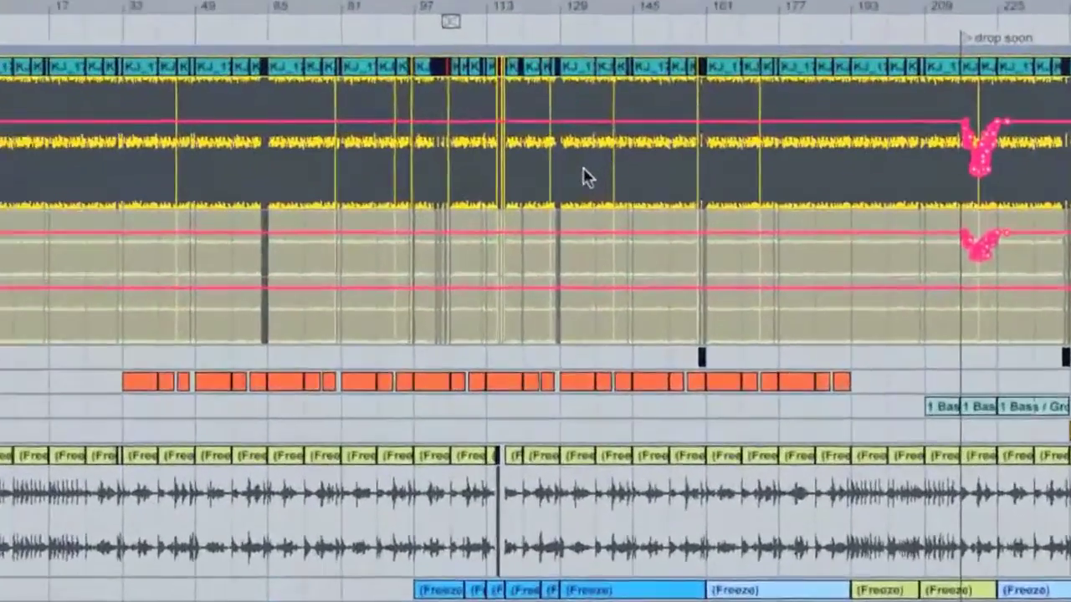
right_click(542, 142)
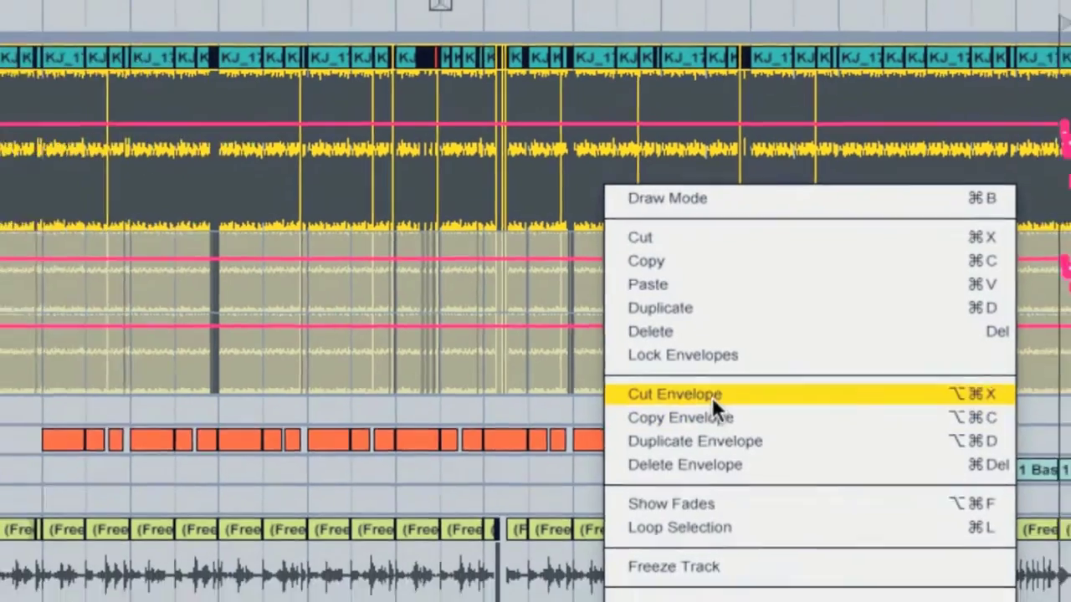
left_click(711, 410)
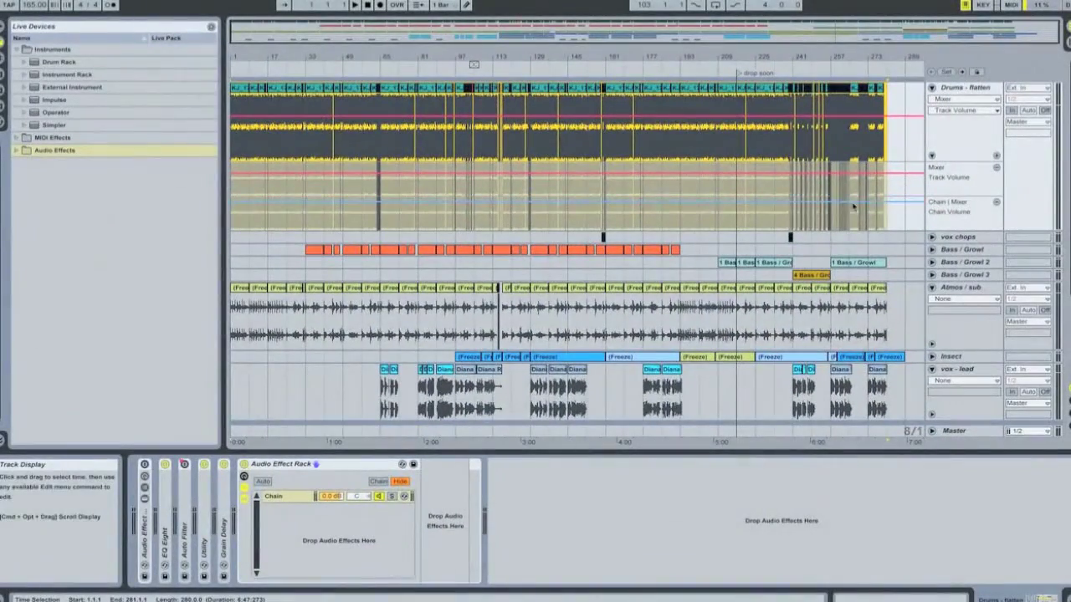
Step: Paste the volume curve into the Drums rack's Chain Volume lane around bars 213–227
left_click(736, 221)
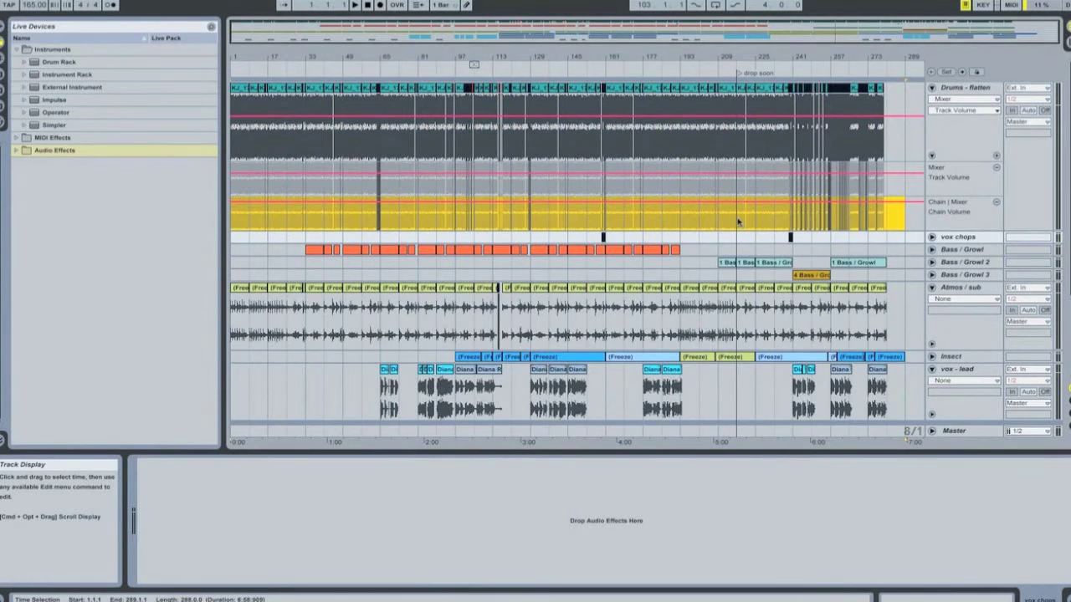
right_click(701, 211)
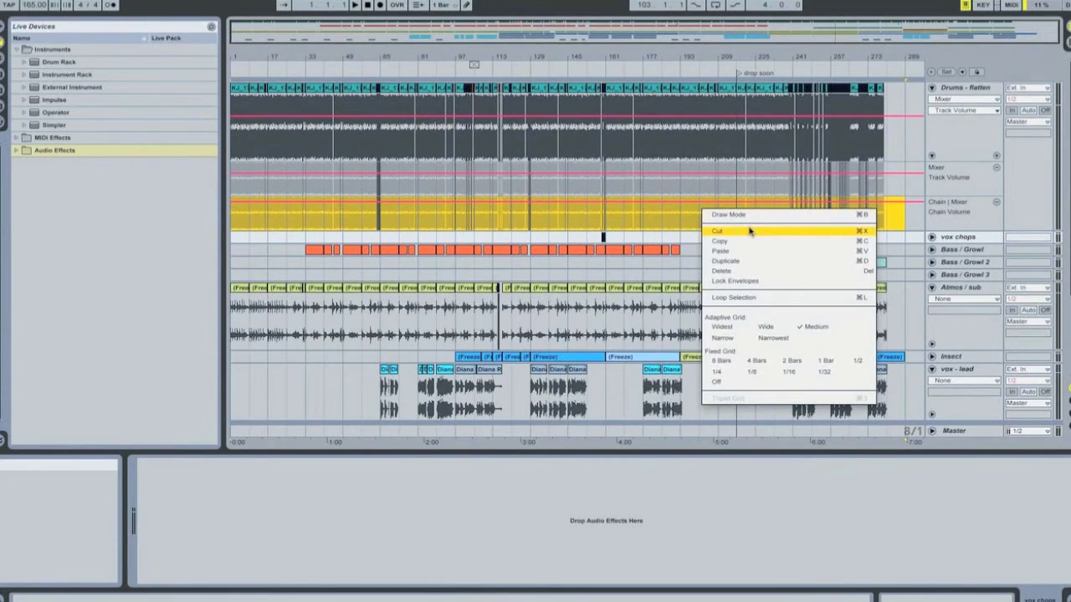
left_click(753, 251)
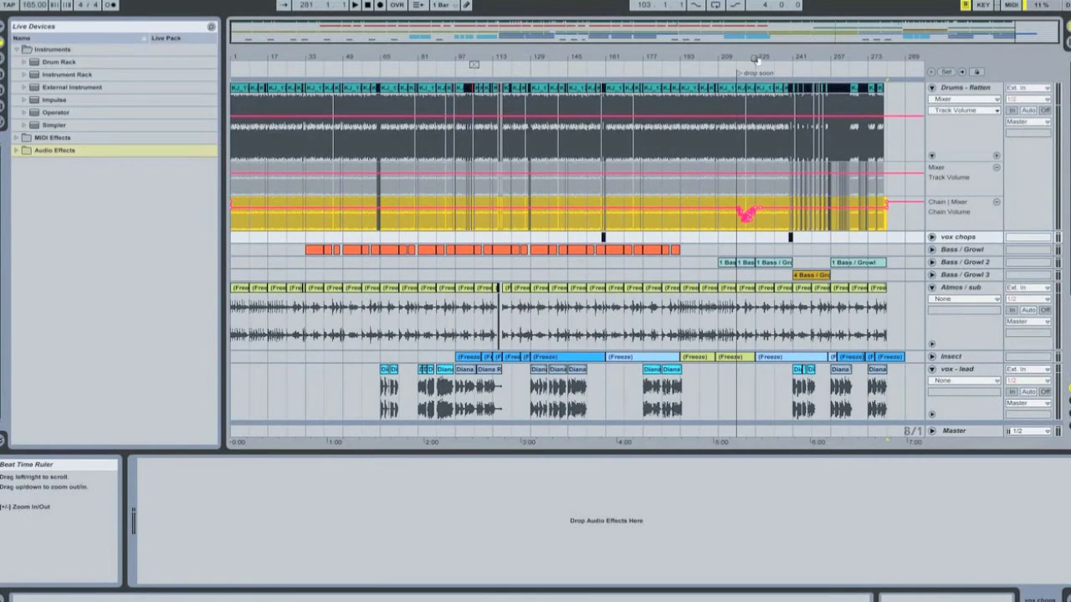
left_click_drag(753, 65, 768, 169)
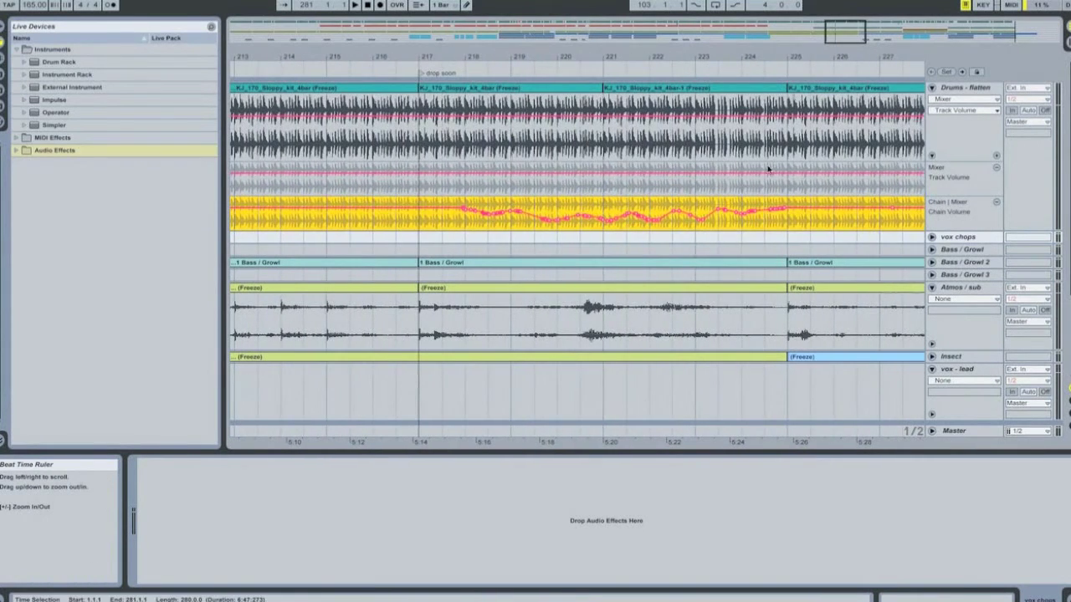
Step: Play from bar 215 and watch the Session mixer's chain volume follow the pasted automation
left_click(801, 222)
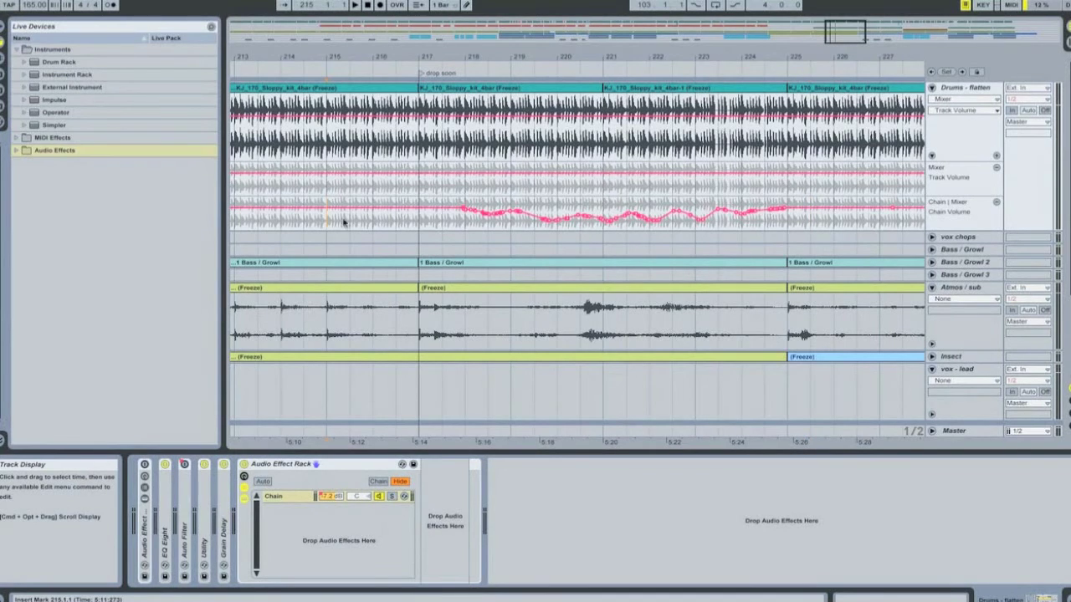
key("space")
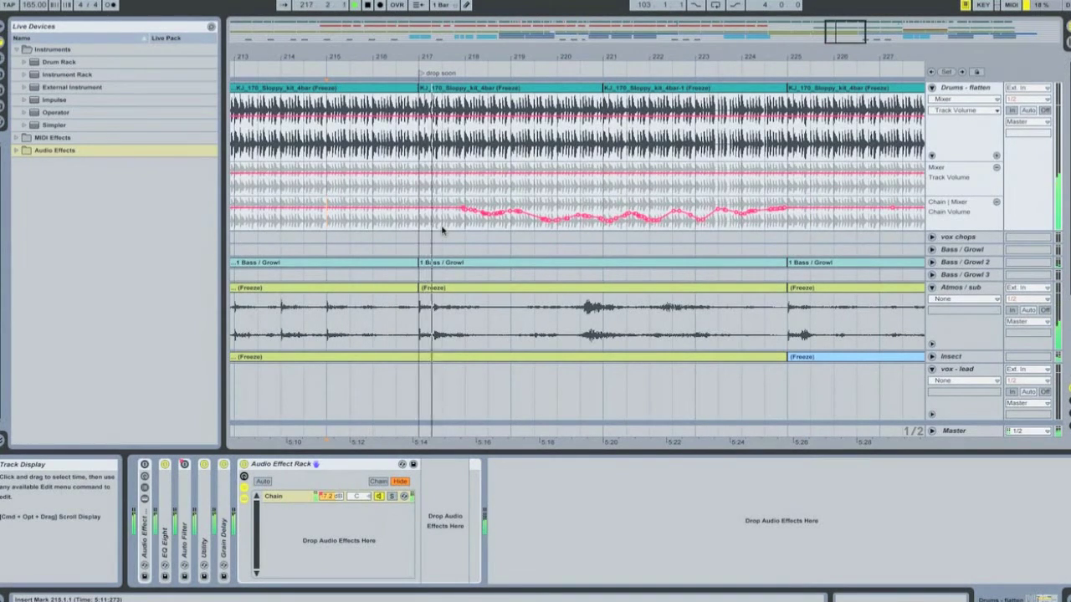
key("Tab")
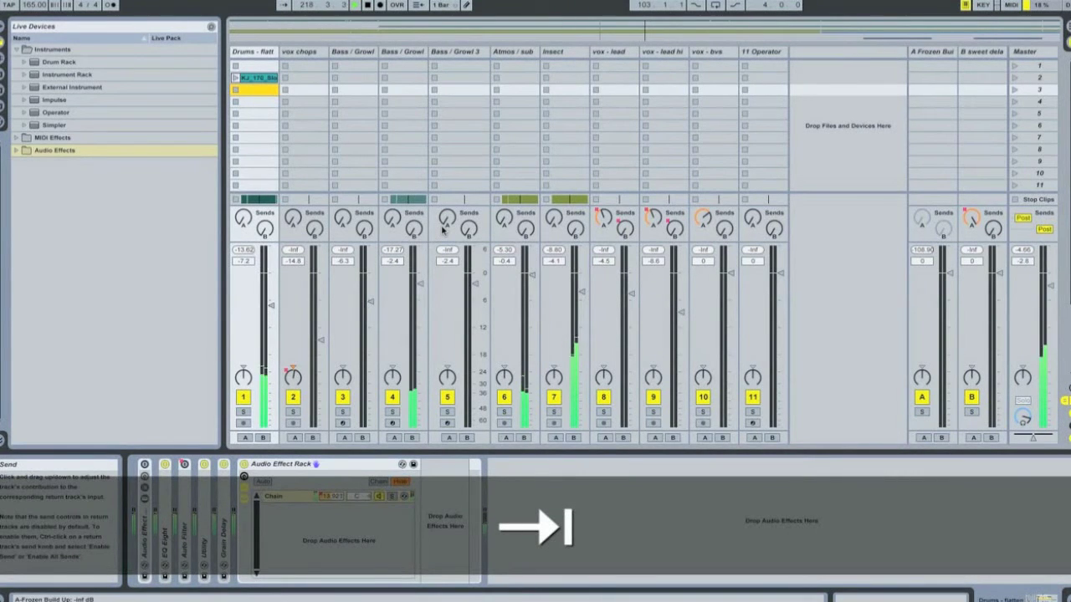
key("Tab")
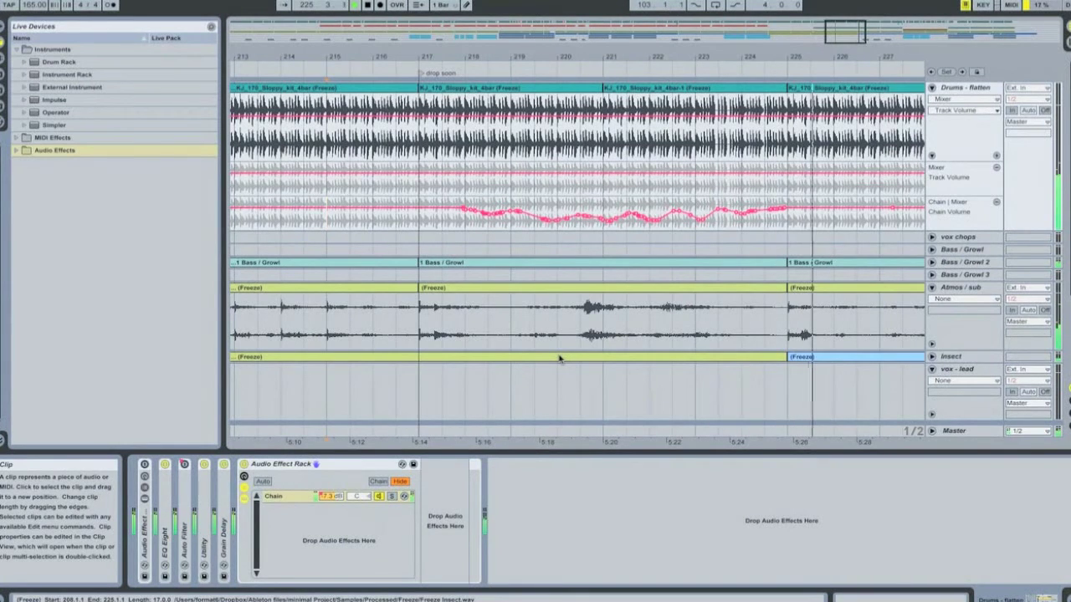
key("Tab")
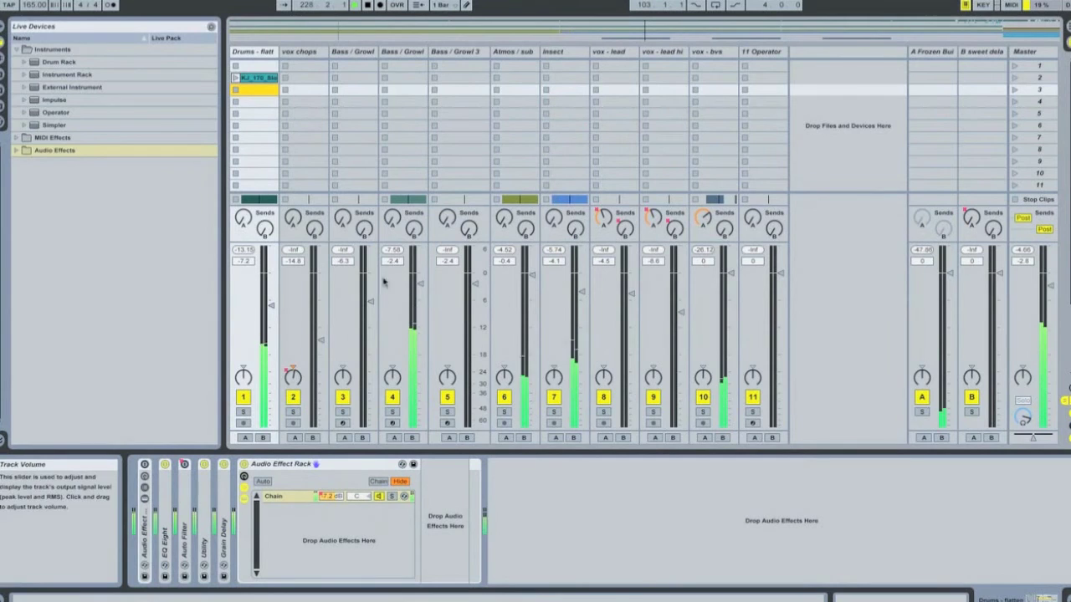
Step: Bring the Drums fader down to -13.1 dB, then up to its 6.0 dB maximum
mouse_move(271, 306)
left_mouse_down()
mouse_move(271, 332)
mouse_move(271, 302)
left_mouse_up()
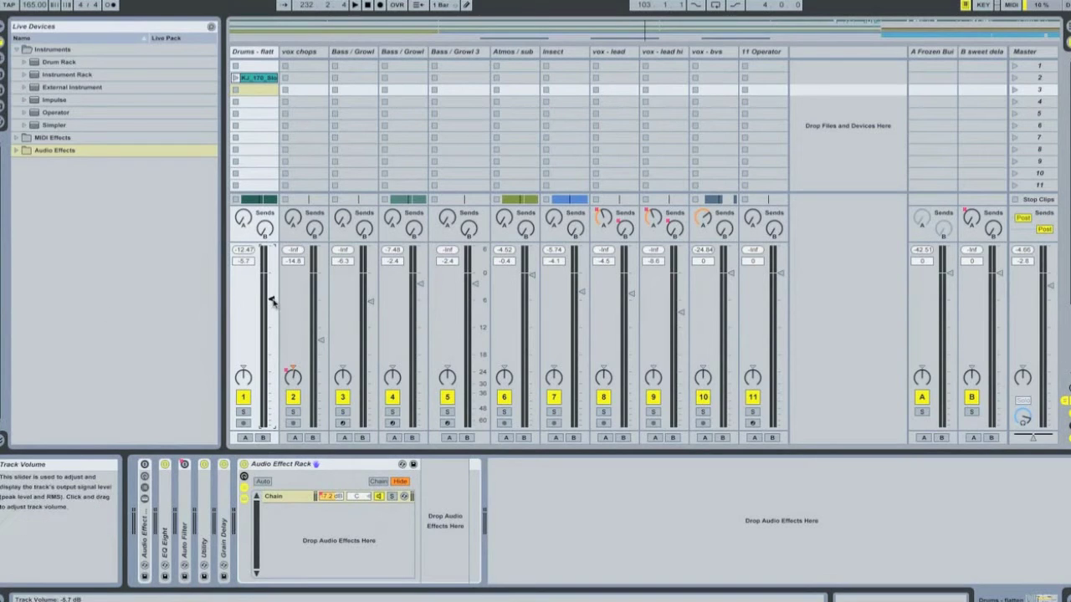
left_click_drag(273, 301, 272, 248)
Step: In the Arrangement, set the Drums Track Volume line to 4.6 dB
key("Tab")
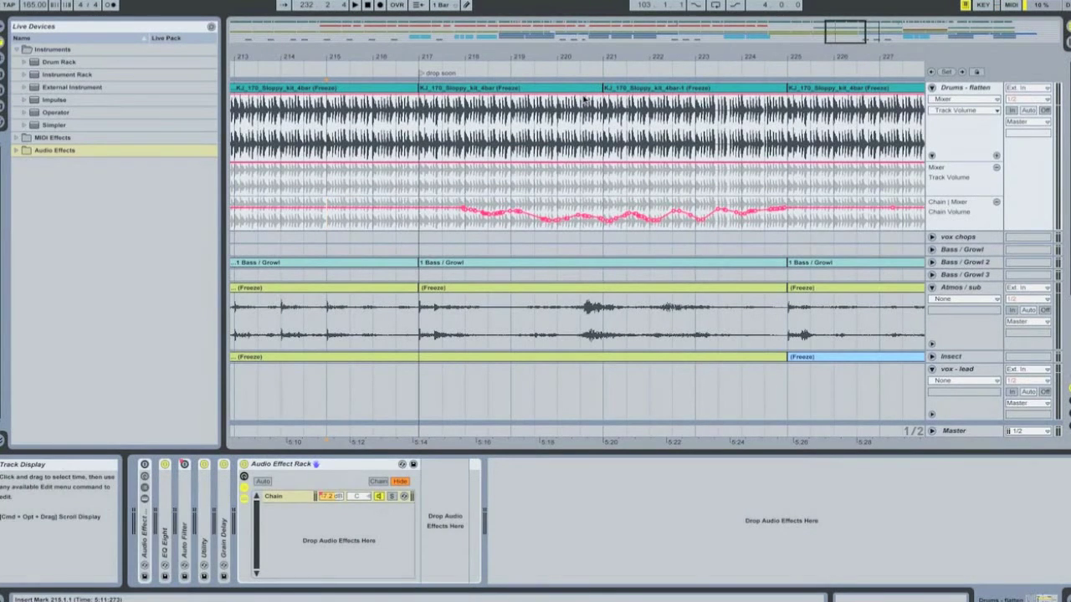
left_click_drag(584, 99, 584, 95)
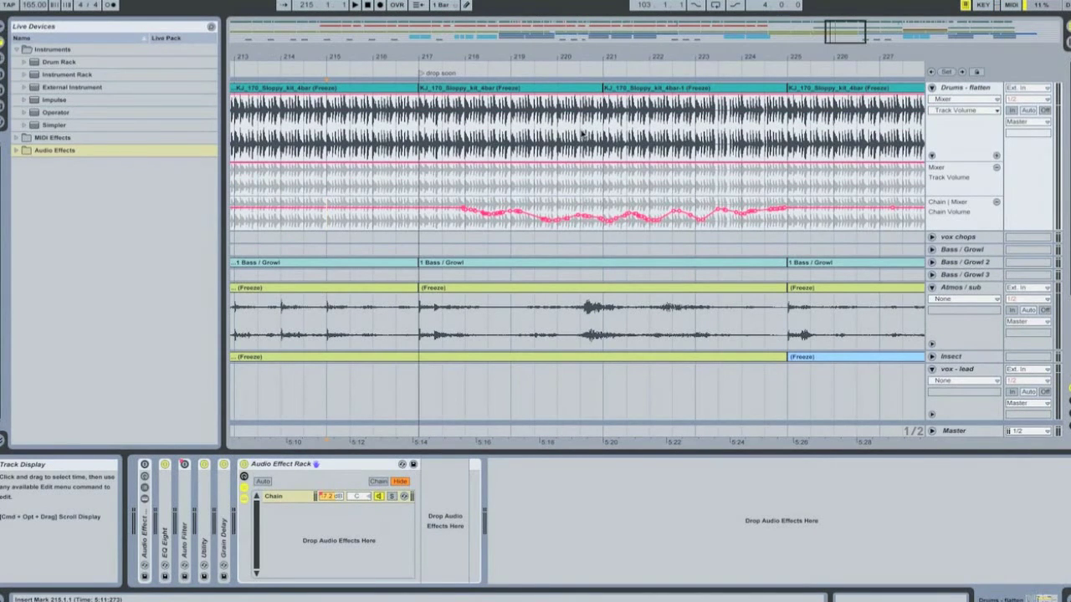